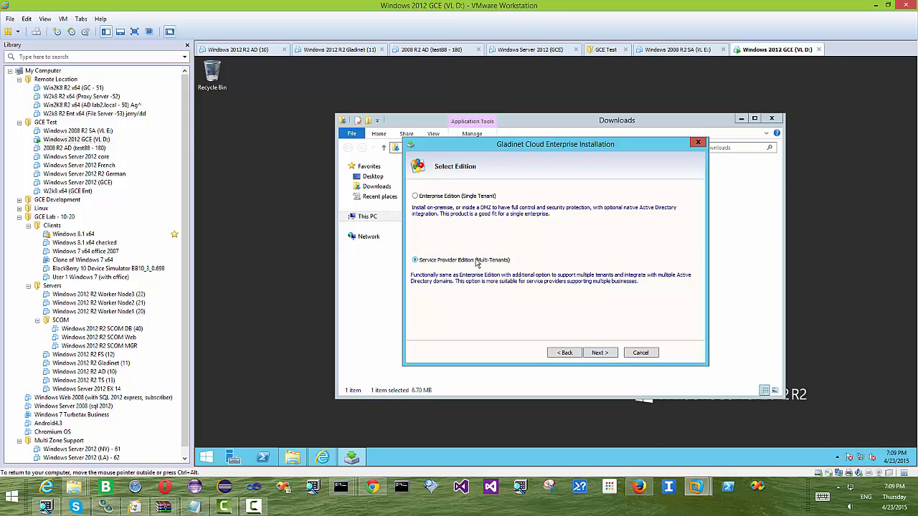
# - Install with the Service Provider Edition and the all-in-one SQL Server Express setup
pyautogui.click(609, 353)
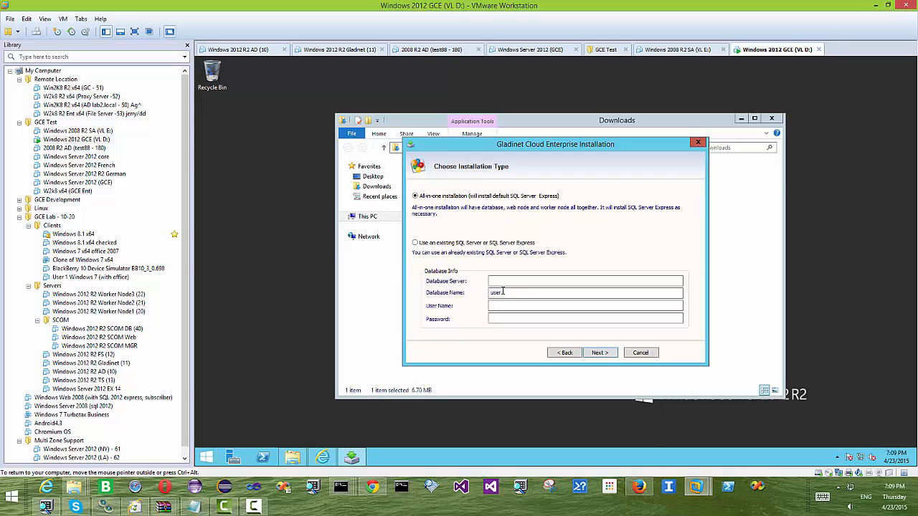
pyautogui.click(606, 354)
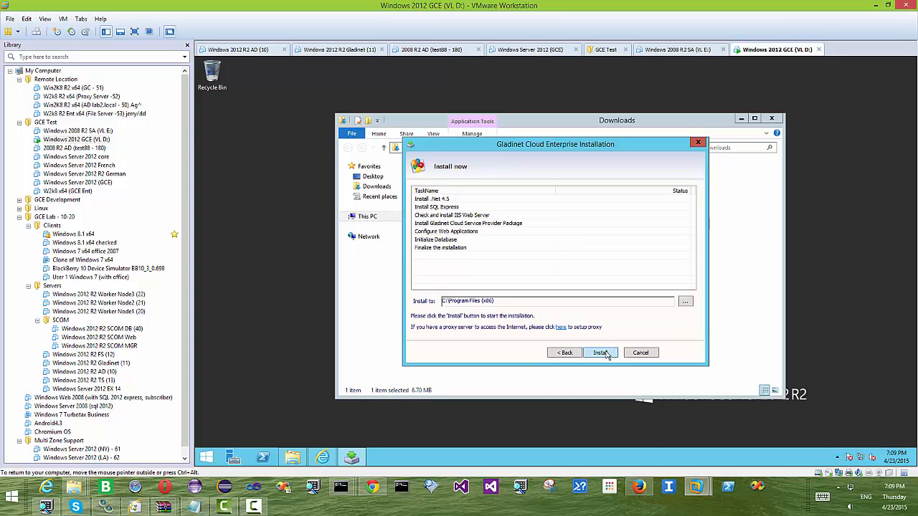
pyautogui.click(606, 354)
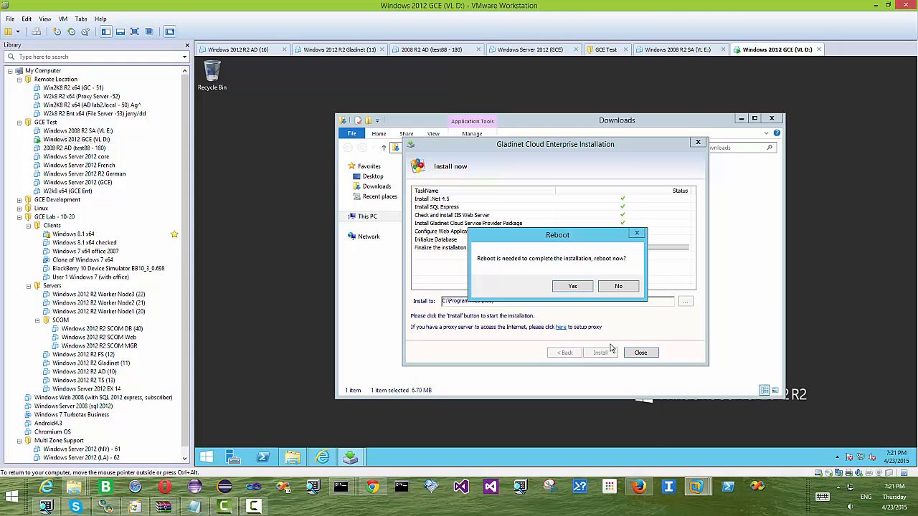
# - Accept the reboot once all install tasks, including database initialization, have finished
pyautogui.click(573, 286)
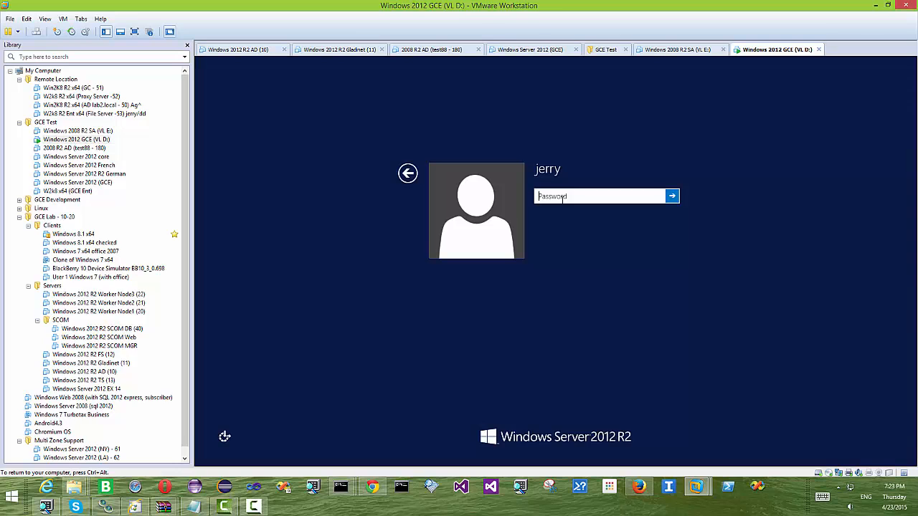
# - Sign back in to the Windows Server 2012 R2 VM with the account password
pyautogui.write('••')
pyautogui.press('Return')
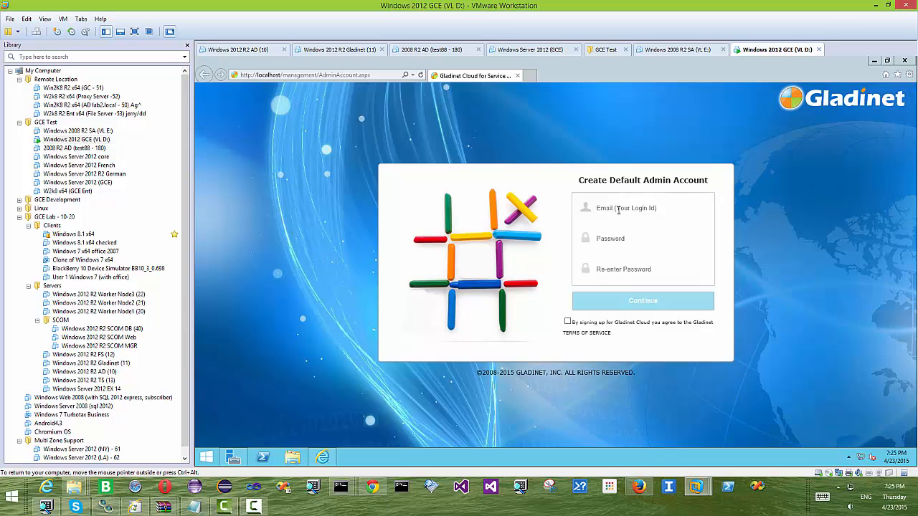
# - Create the default admin account with its login email and confirmed password, agreeing to the terms of service
pyautogui.click(618, 207)
pyautogui.click(626, 209)
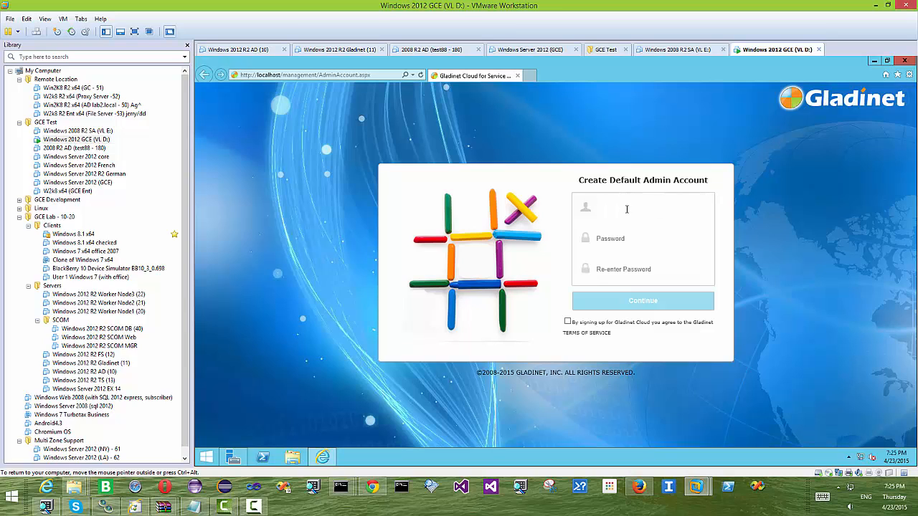
pyautogui.write('admin@local')
pyautogui.press('Tab')
pyautogui.write('••')
pyautogui.press('Tab')
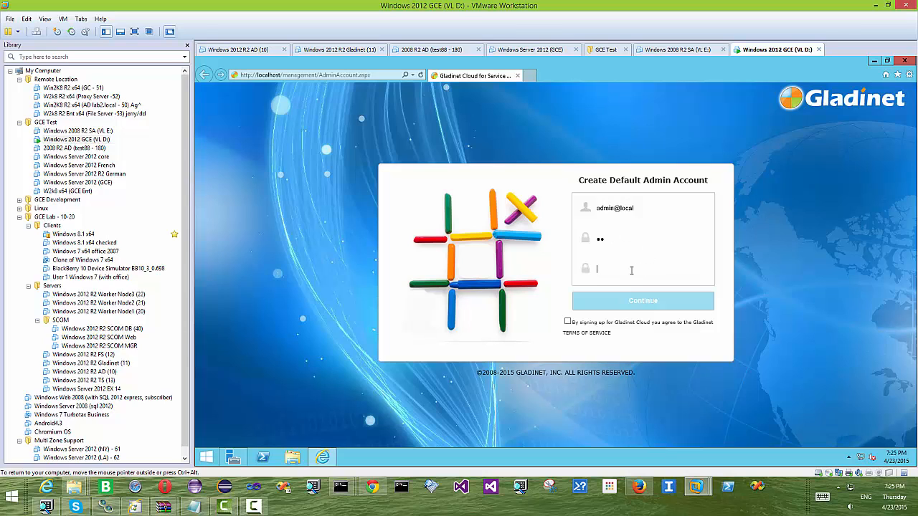
pyautogui.write('••')
pyautogui.click(567, 321)
pyautogui.click(651, 303)
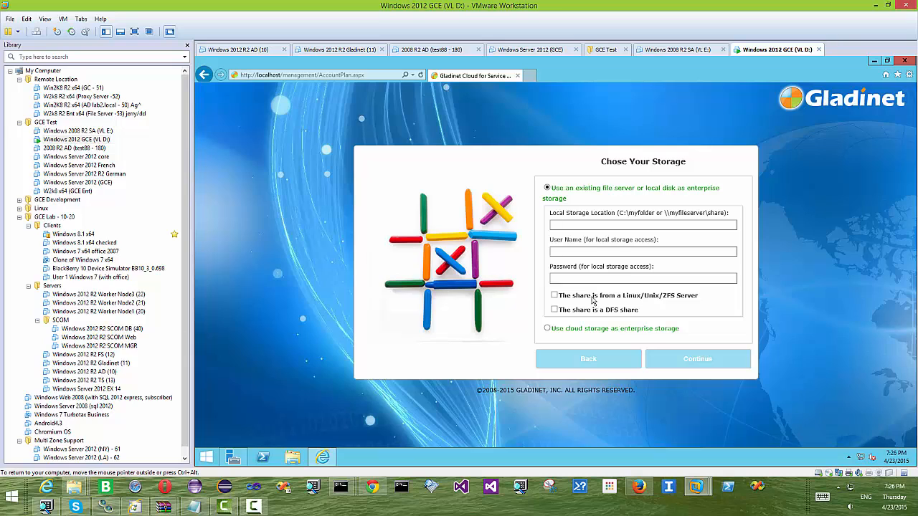
# - Create the folder C:\testfolder from a Command Prompt using cd \ and mkdir testfolder
pyautogui.rightClick(214, 459)
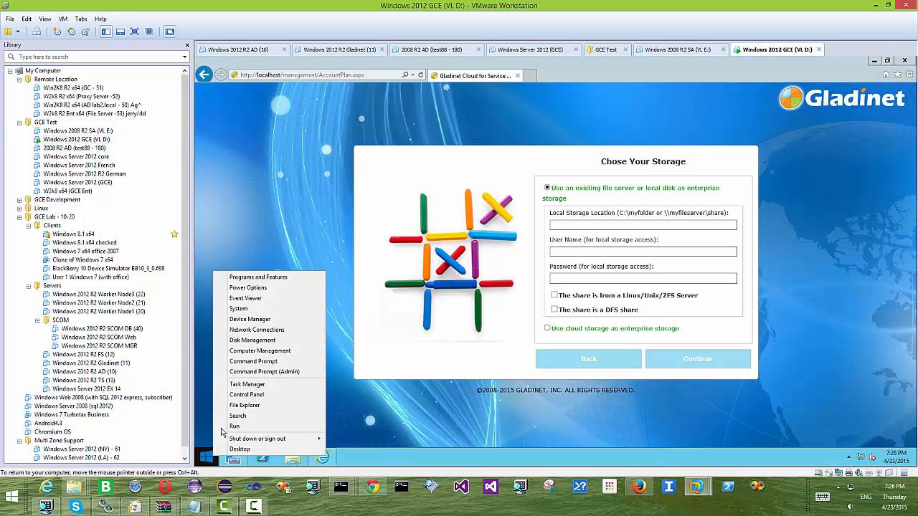
pyautogui.click(260, 362)
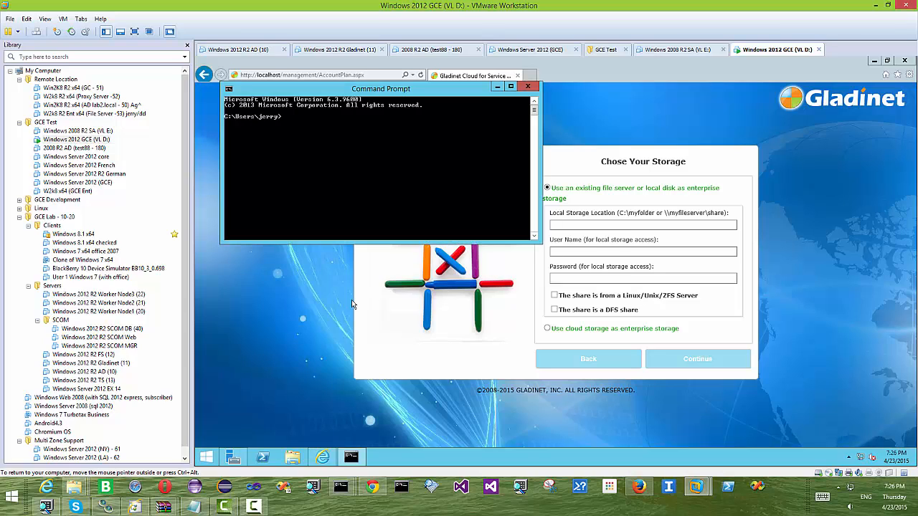
pyautogui.write('cd \\')
pyautogui.press('Return')
pyautogui.write('mkdir testfolder')
pyautogui.press('Return')
# - Set the local storage location to c:\testfolder and enter its access user name and password
pyautogui.click(498, 86)
pyautogui.click(563, 225)
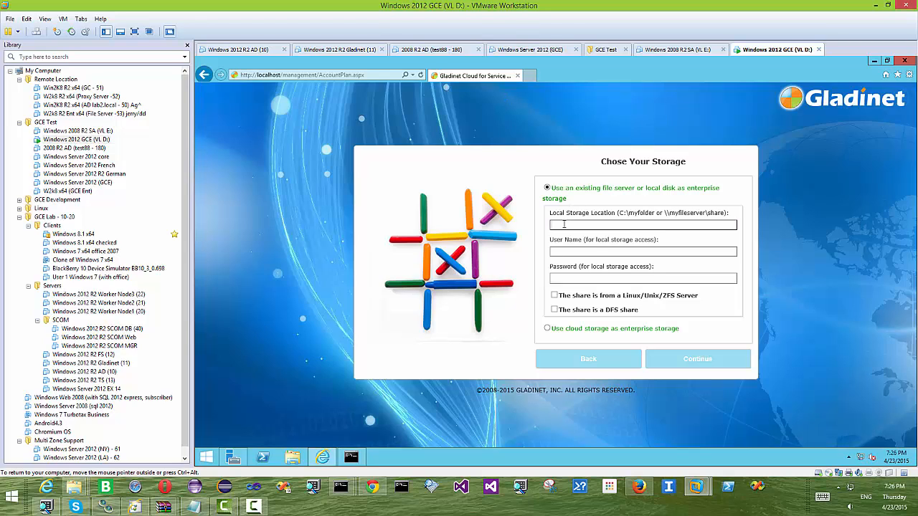
pyautogui.write('c:\\testfolder')
pyautogui.click(565, 250)
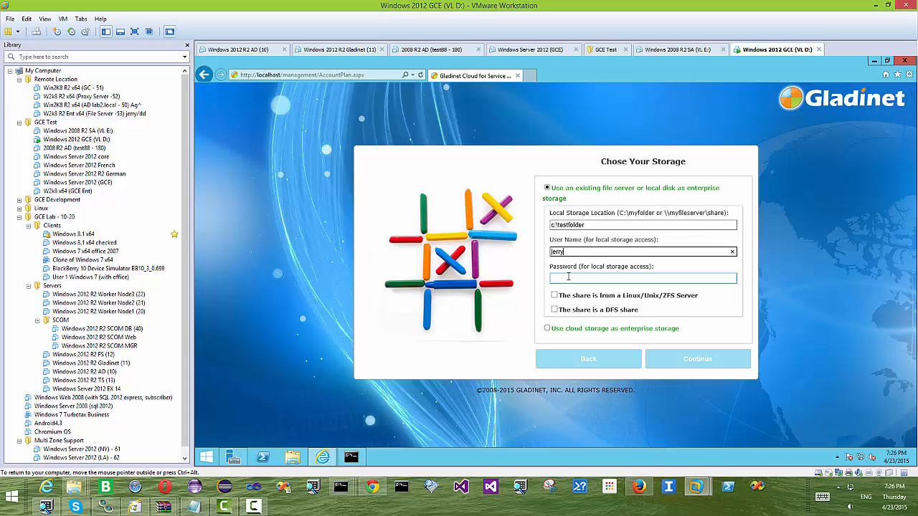
pyautogui.click(568, 277)
pyautogui.write('pa')
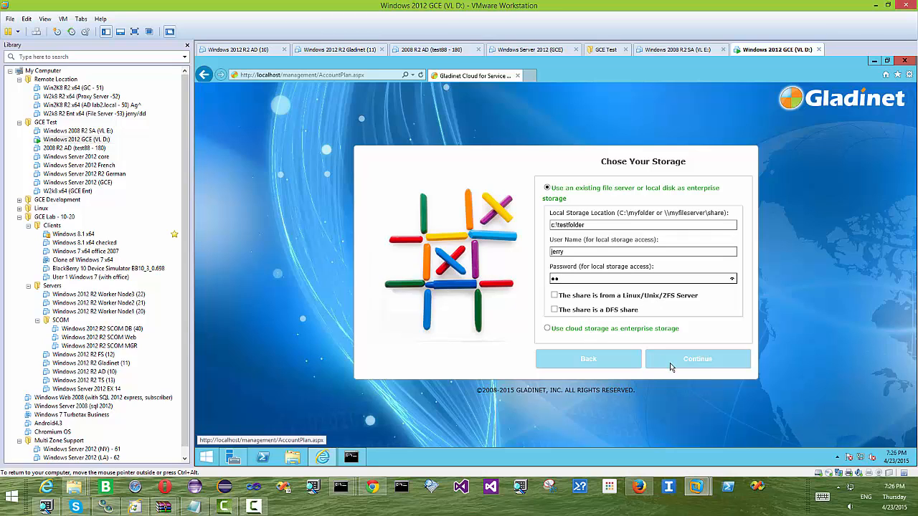
# - Submit the local storage choice, add Folder1 in the default cluster admin's web portal, and log out
pyautogui.click(698, 361)
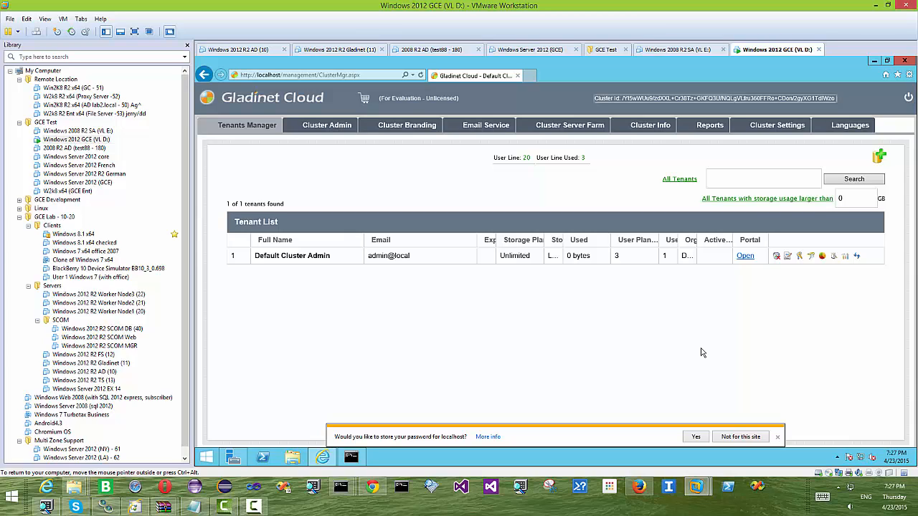
pyautogui.click(747, 257)
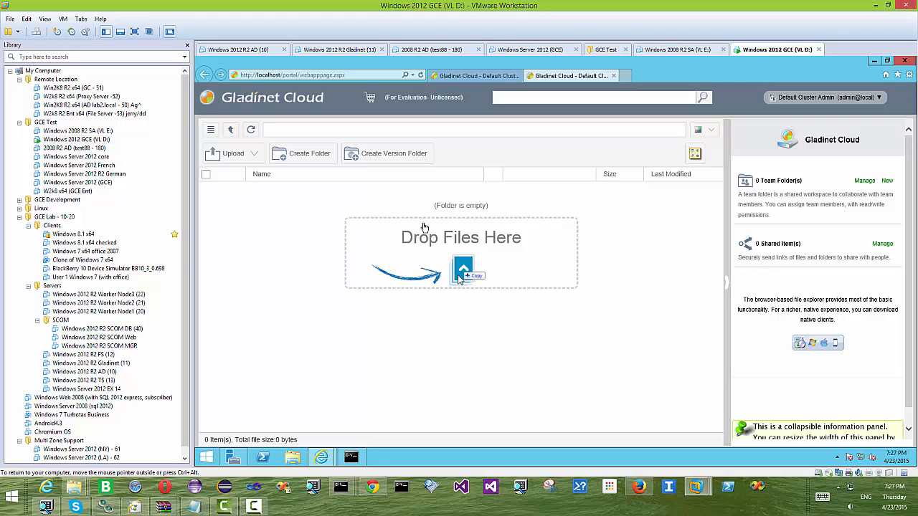
pyautogui.click(307, 158)
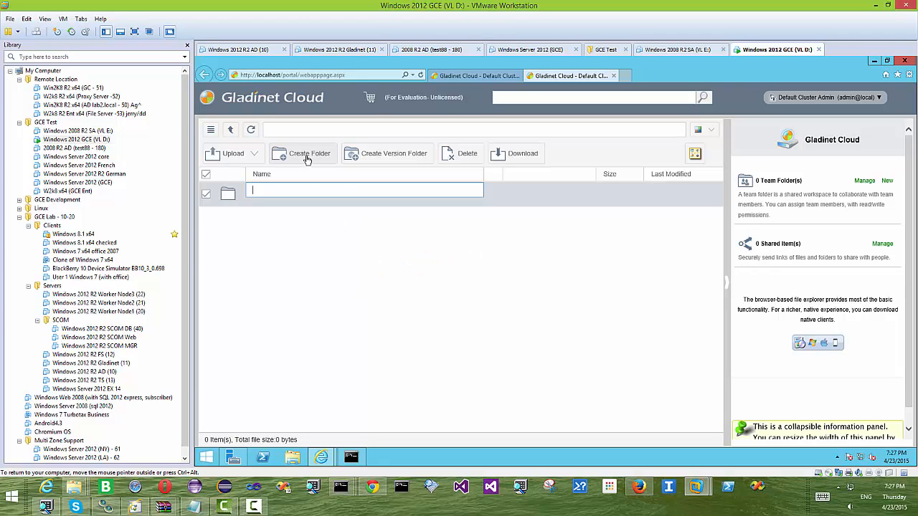
pyautogui.write('Folder1')
pyautogui.press('Return')
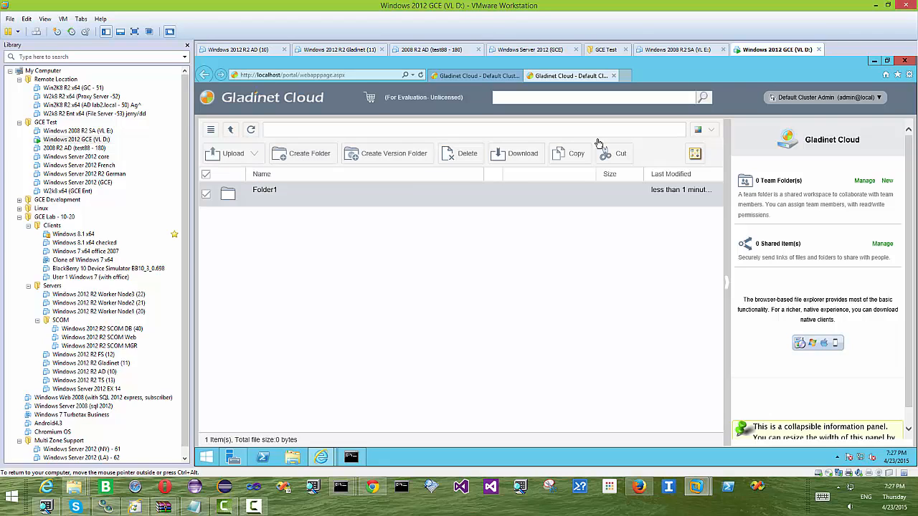
pyautogui.click(875, 96)
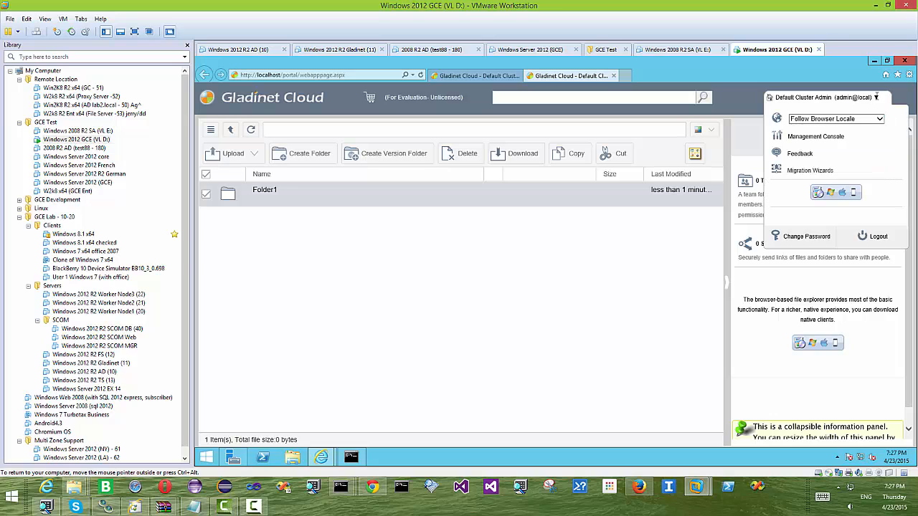
pyautogui.click(878, 238)
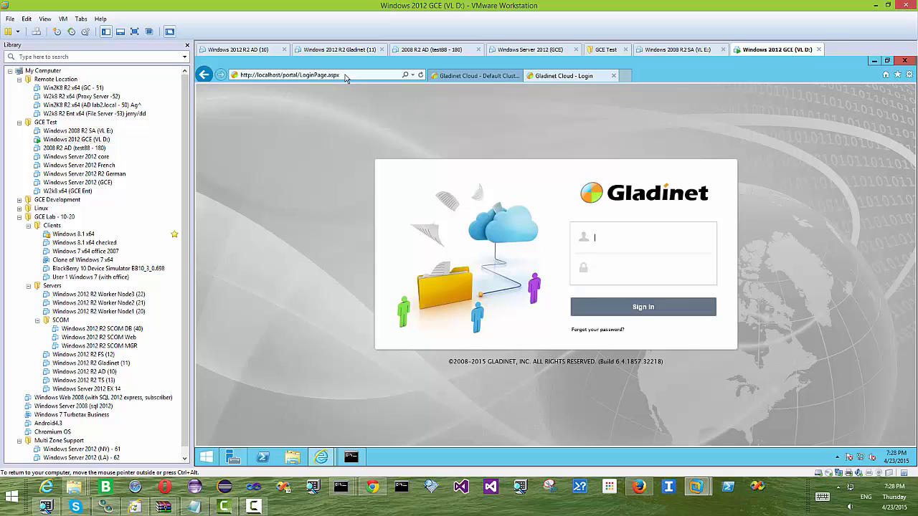
pyautogui.click(345, 77)
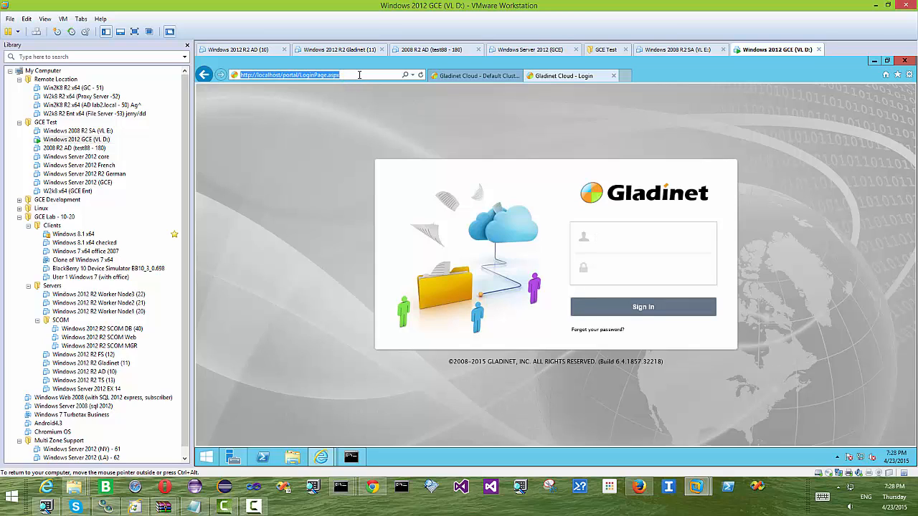
pyautogui.write('h')
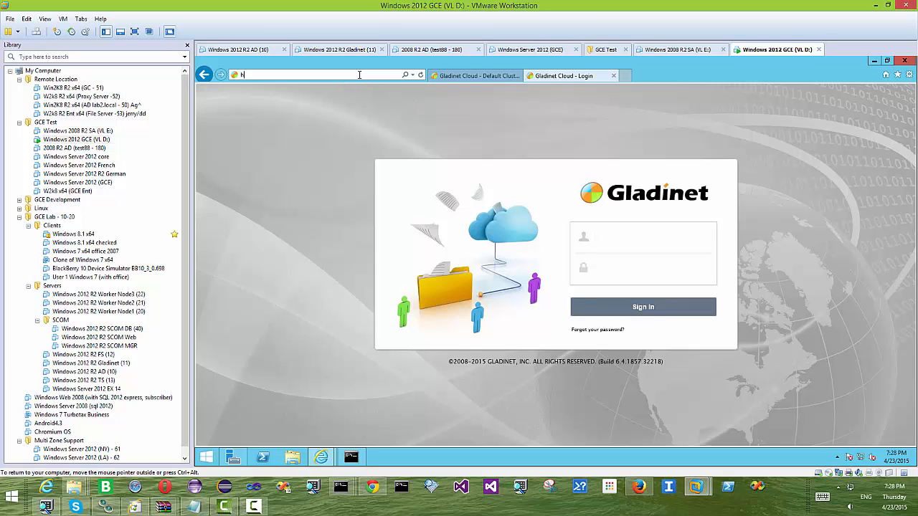
pyautogui.write('ttp://localhost/')
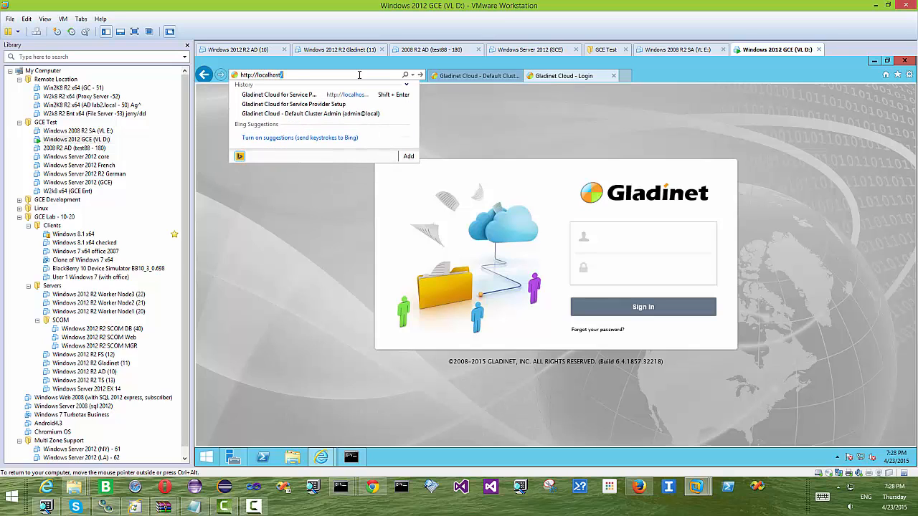
pyautogui.press('Return')
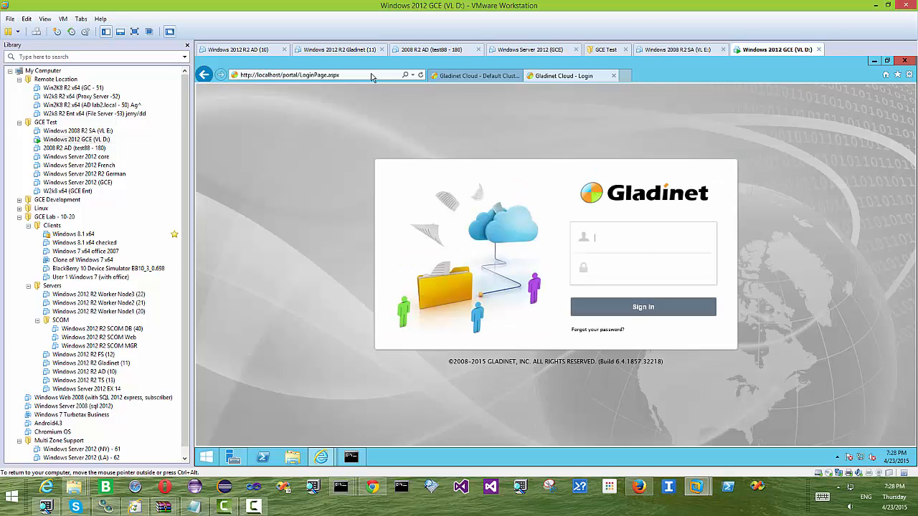
pyautogui.write('admin@')
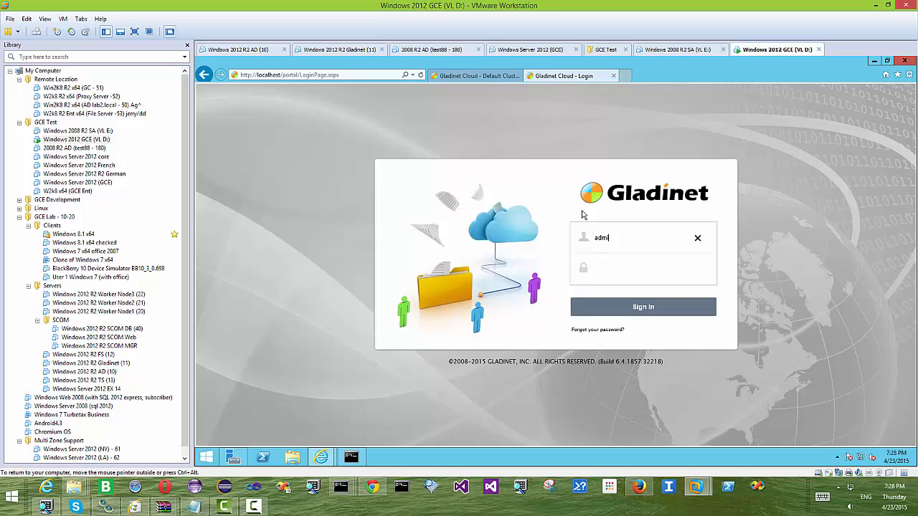
pyautogui.write('local')
pyautogui.press('Tab')
pyautogui.write('••••••••')
pyautogui.click(640, 312)
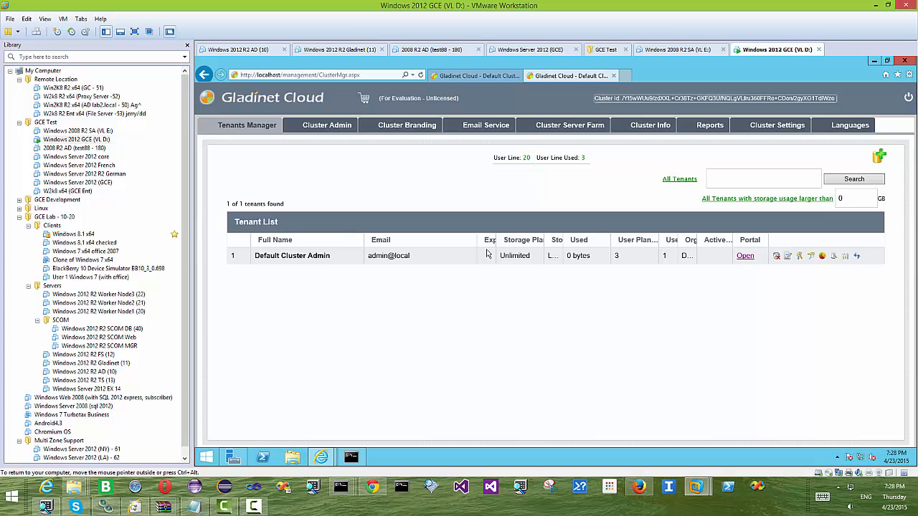
pyautogui.click(256, 508)
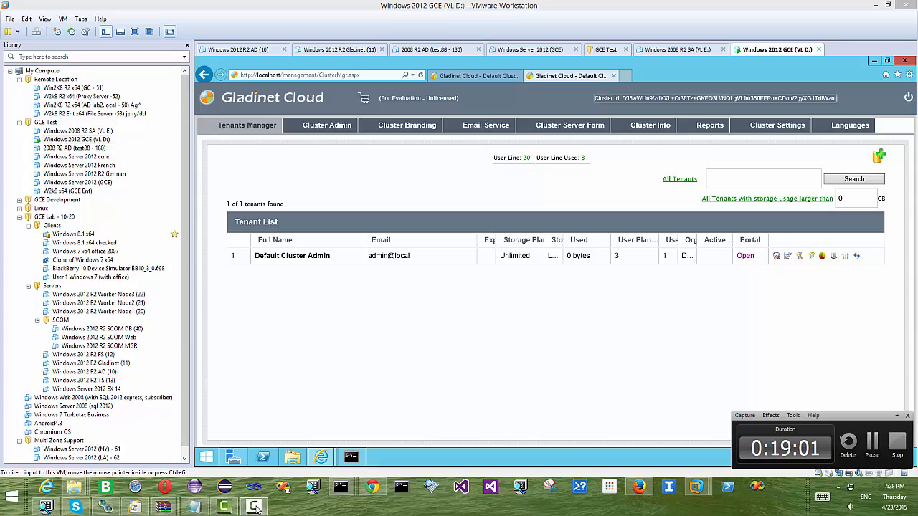
# - Sign in with the admin credentials, let the browser remember the password, and open the default tenant's portal
pyautogui.click(874, 445)
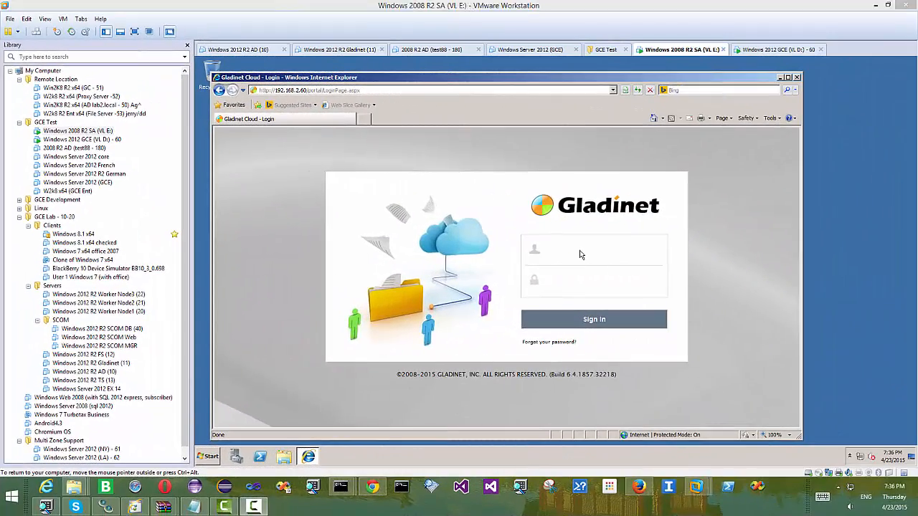
pyautogui.click(581, 255)
pyautogui.write('admin@')
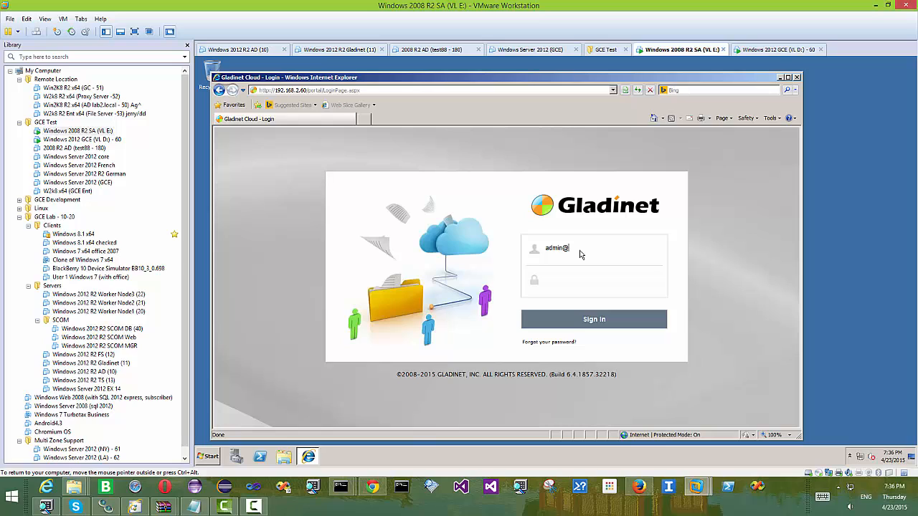
pyautogui.write('localpassword')
pyautogui.click(599, 322)
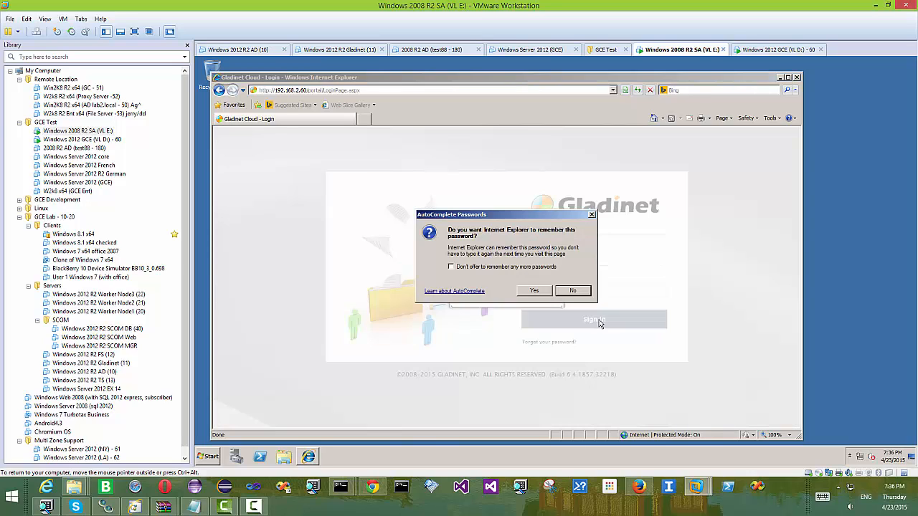
pyautogui.click(541, 294)
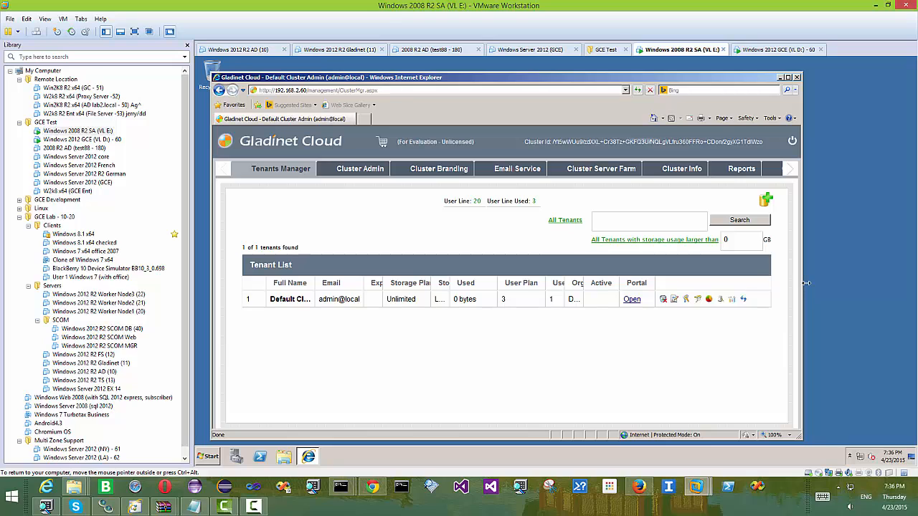
pyautogui.moveTo(805, 283); pyautogui.dragTo(863, 284)
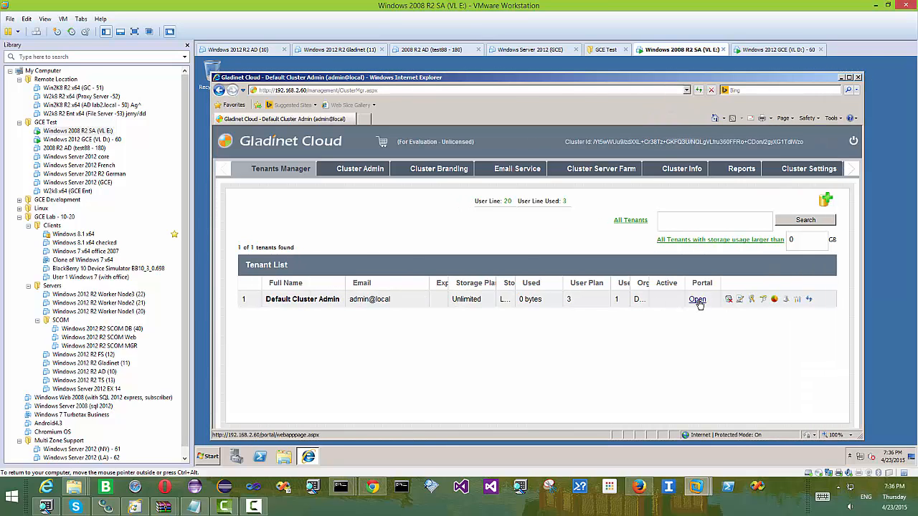
pyautogui.click(697, 300)
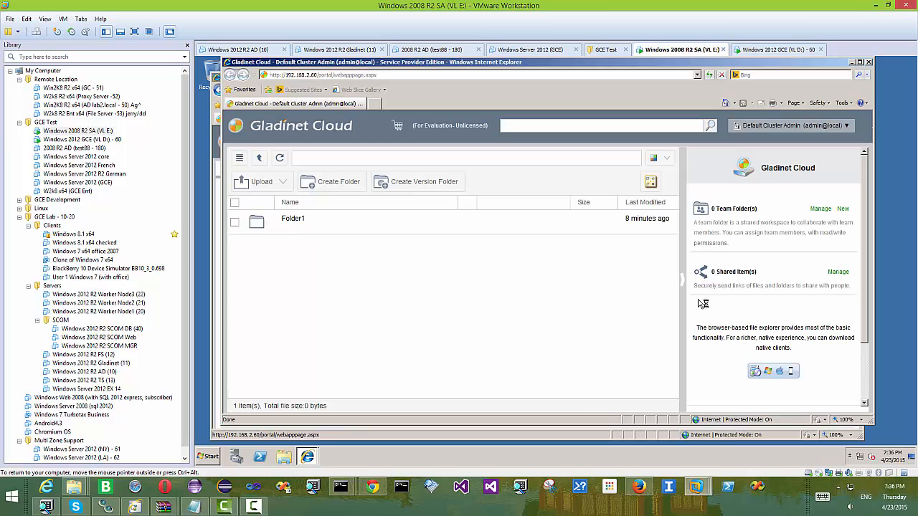
# - Save the 64-bit Cloud Server Agent installer (17.6MB) to Downloads, then open the user's personal folder
pyautogui.click(824, 126)
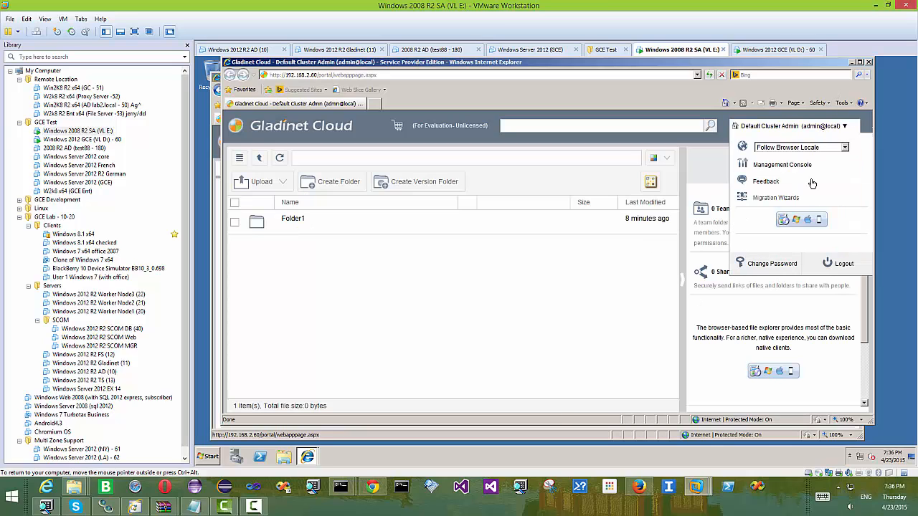
pyautogui.click(801, 222)
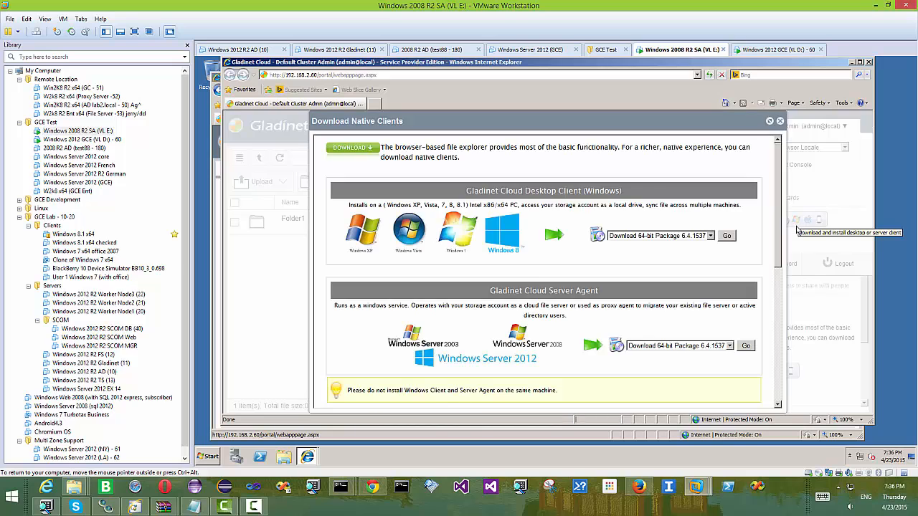
pyautogui.scroll(-2, 729, 208)
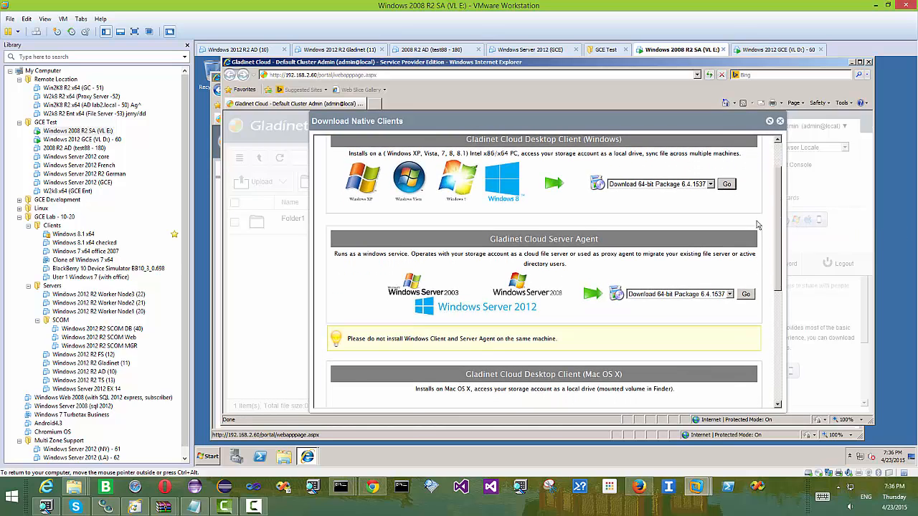
pyautogui.click(745, 294)
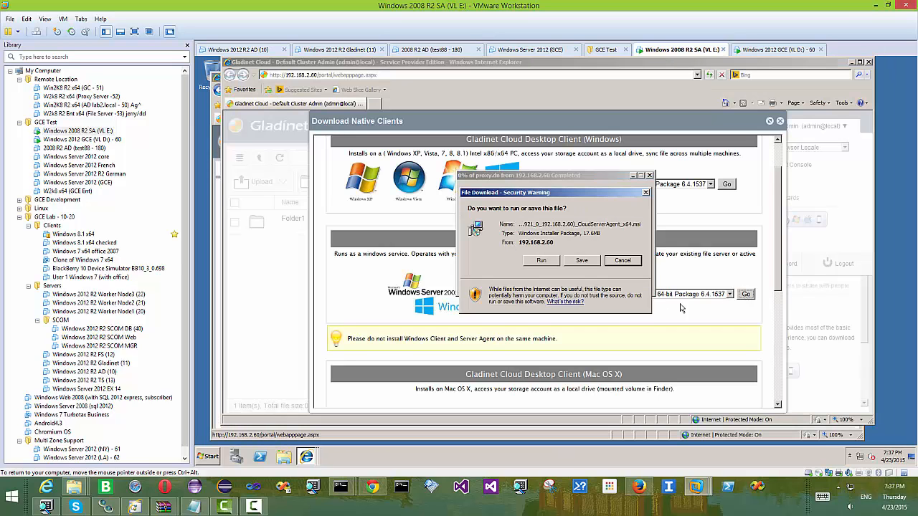
pyautogui.click(584, 264)
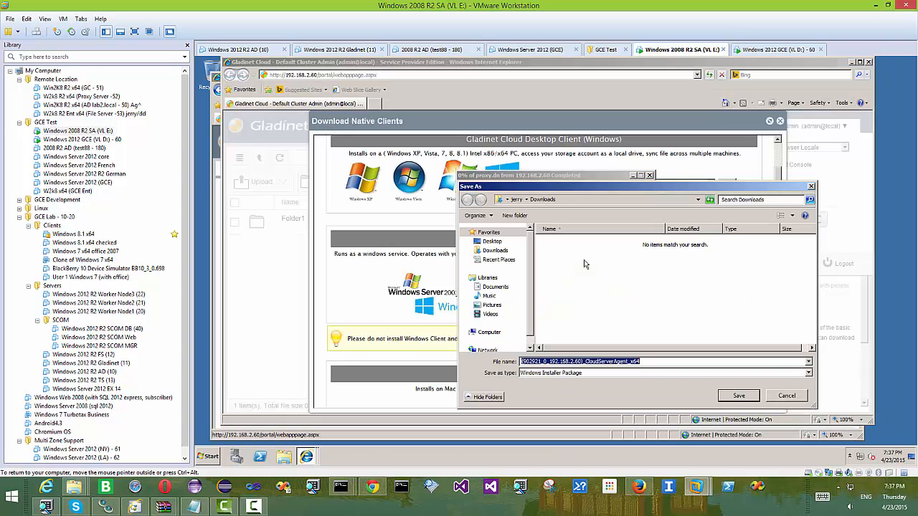
pyautogui.click(738, 398)
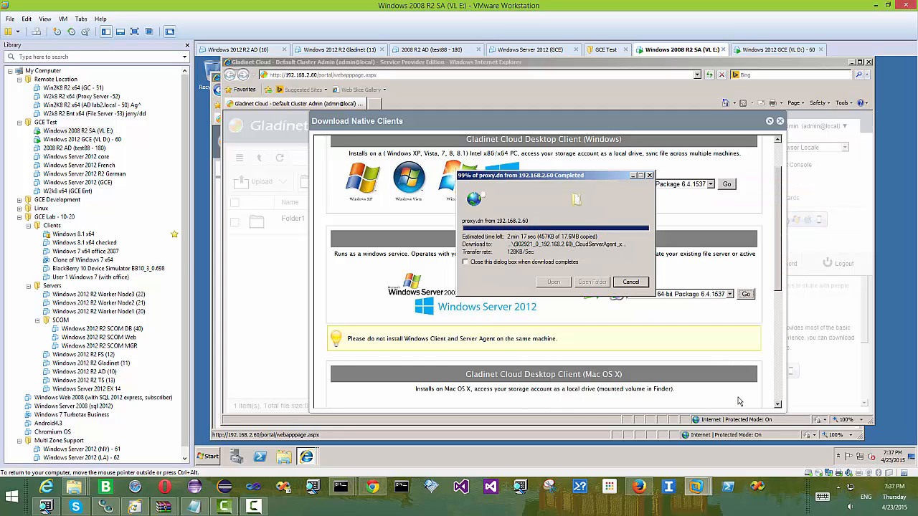
pyautogui.click(629, 284)
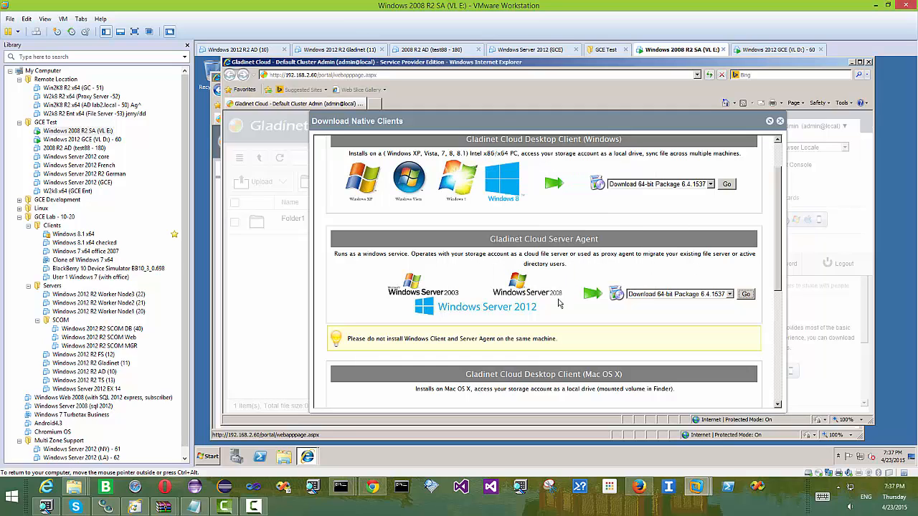
pyautogui.click(216, 457)
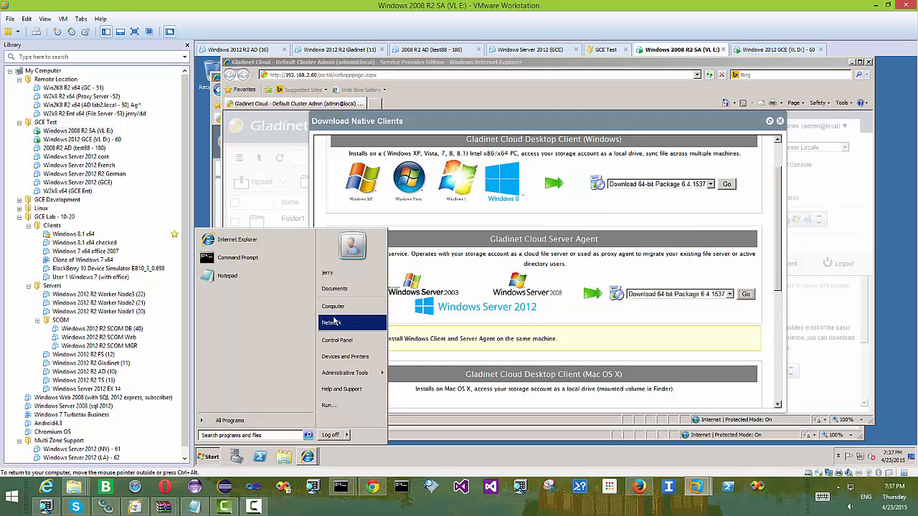
pyautogui.click(329, 272)
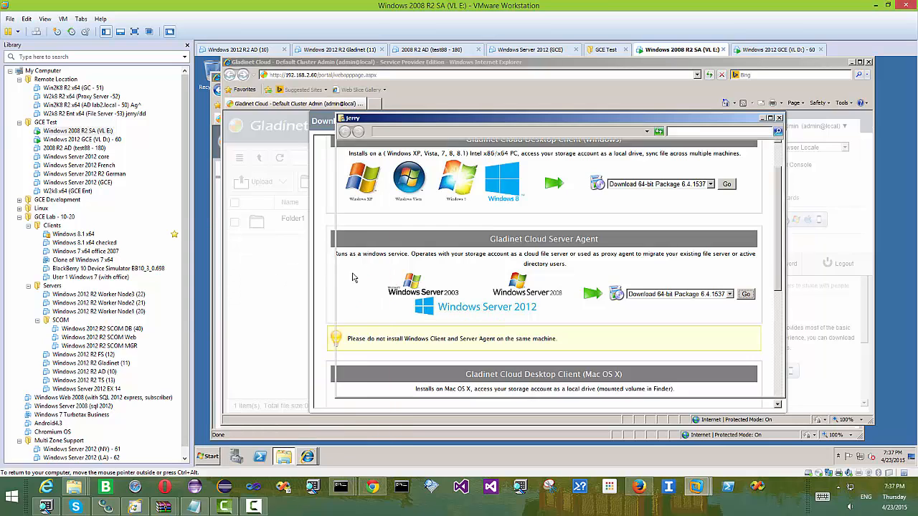
# - Run the downloaded Cloud Server Agent MSI from Downloads, accept the license, and install with UAC approval
pyautogui.doubleClick(513, 180)
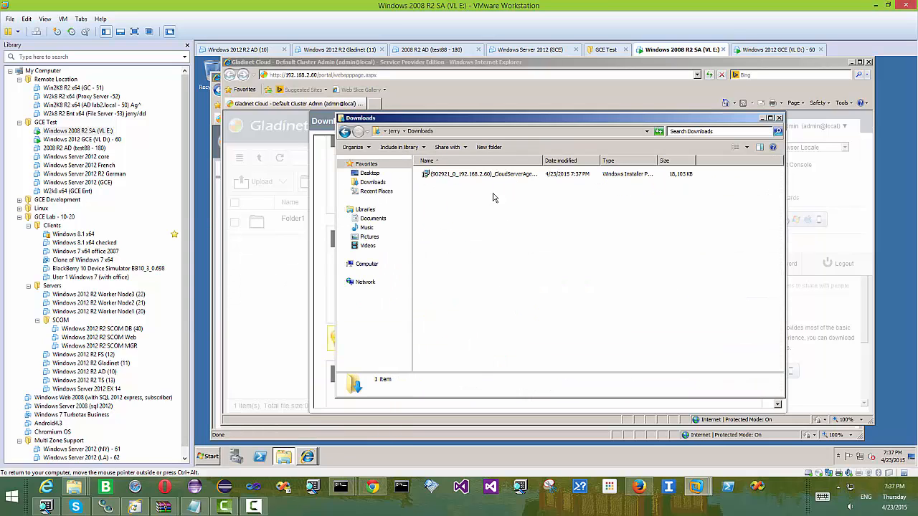
pyautogui.click(494, 180)
pyautogui.doubleClick(494, 179)
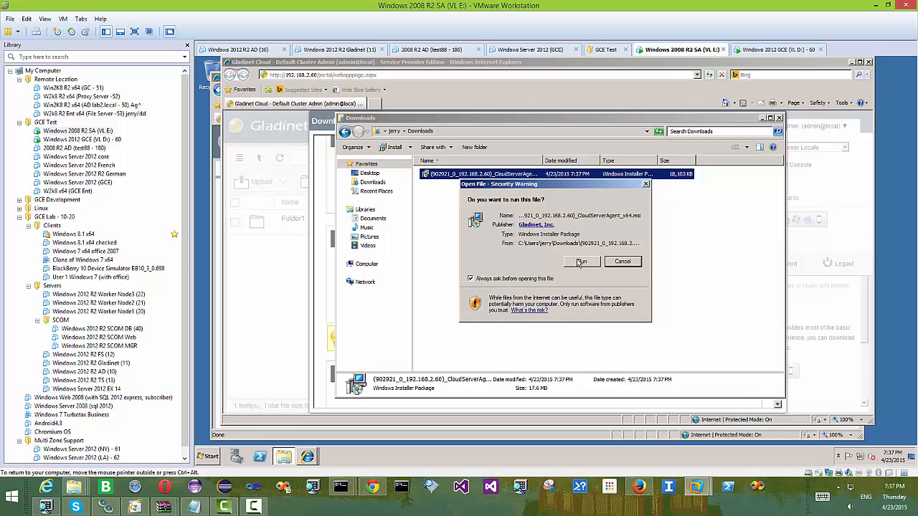
pyautogui.click(571, 264)
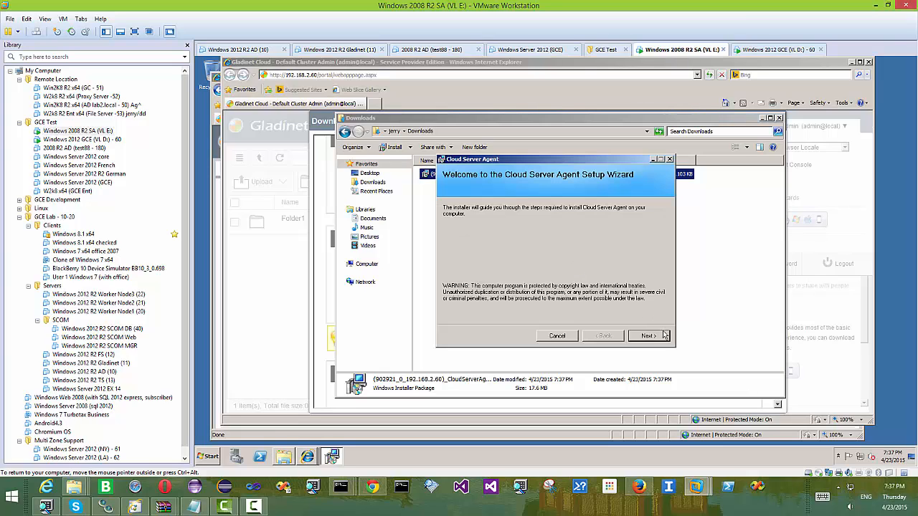
pyautogui.click(663, 340)
pyautogui.click(551, 318)
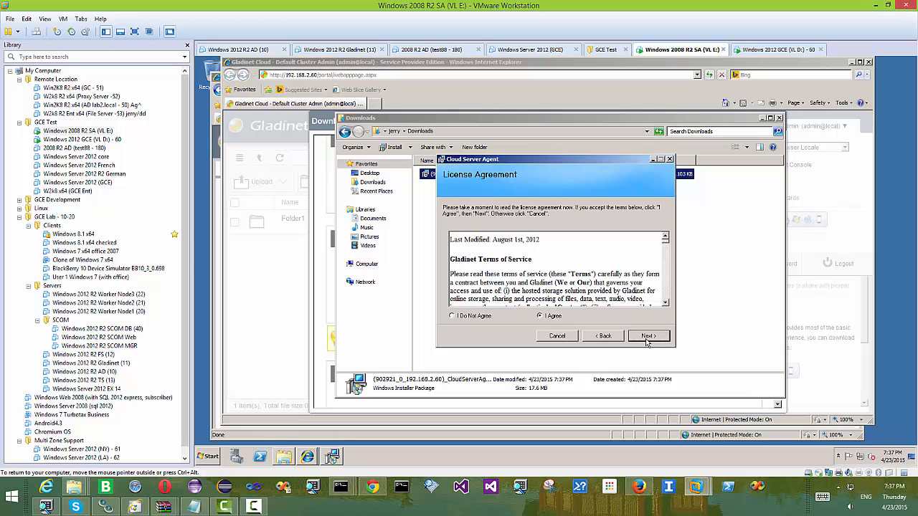
pyautogui.click(650, 338)
pyautogui.click(649, 336)
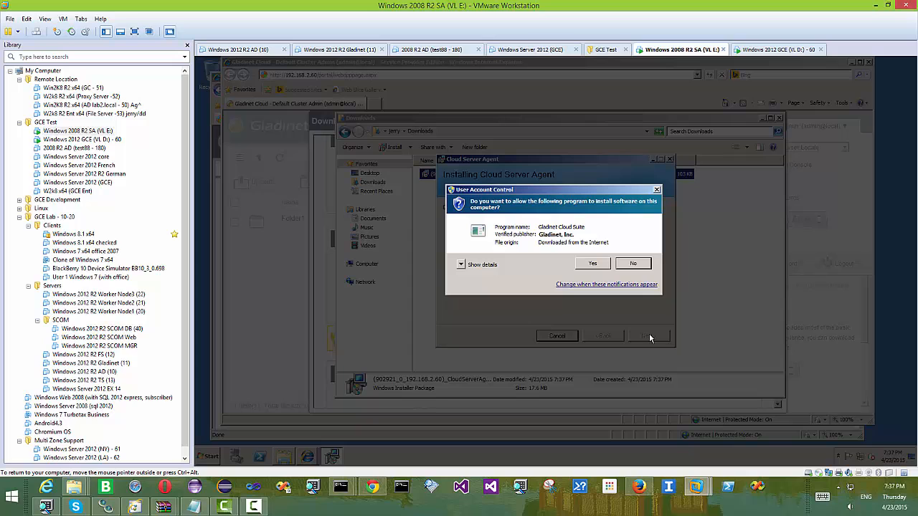
pyautogui.click(596, 265)
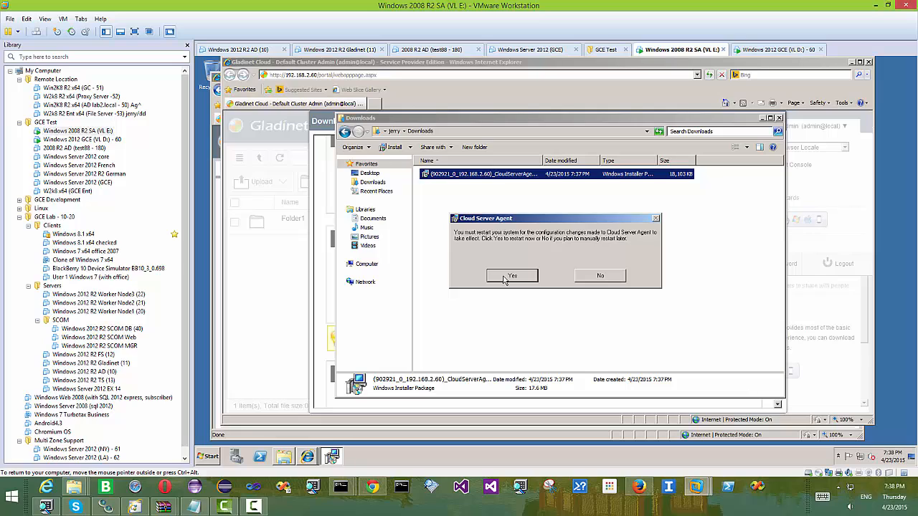
# - Restart the Windows Server VM, then log back in with the account password
pyautogui.click(511, 276)
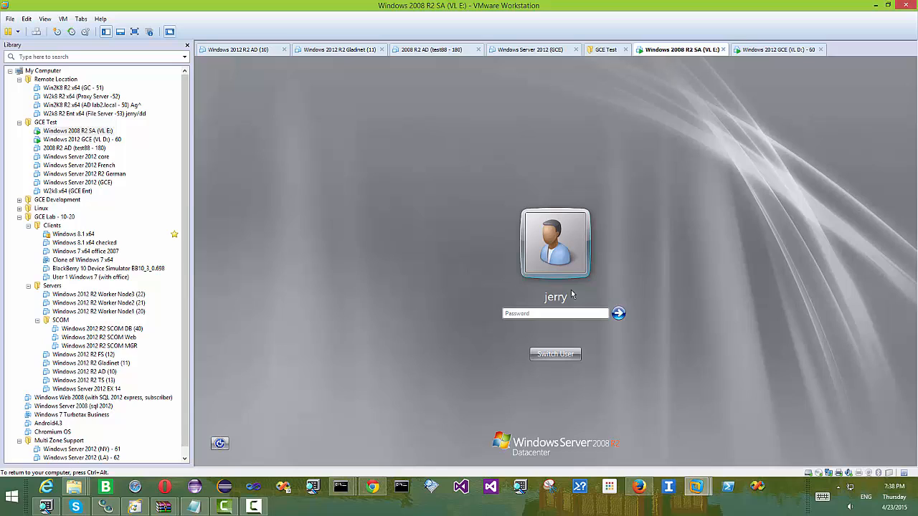
pyautogui.write('****')
pyautogui.press('Return')
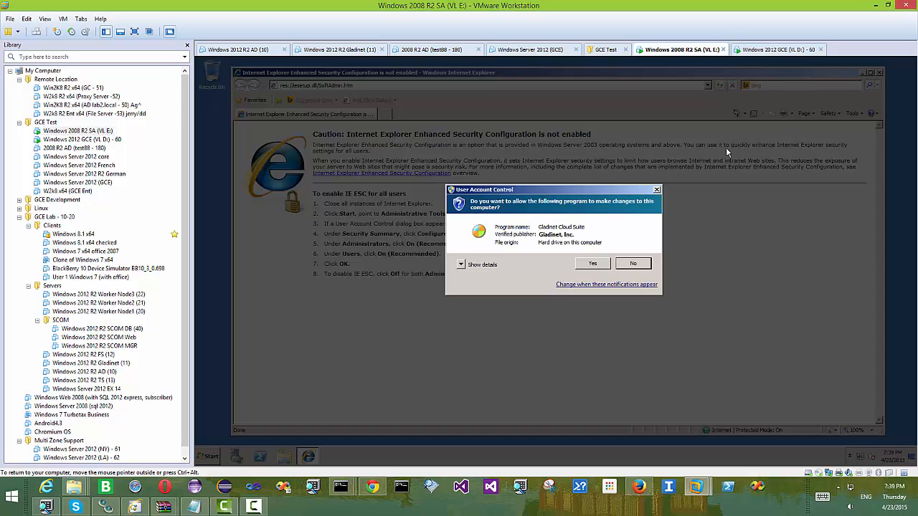
pyautogui.click(593, 264)
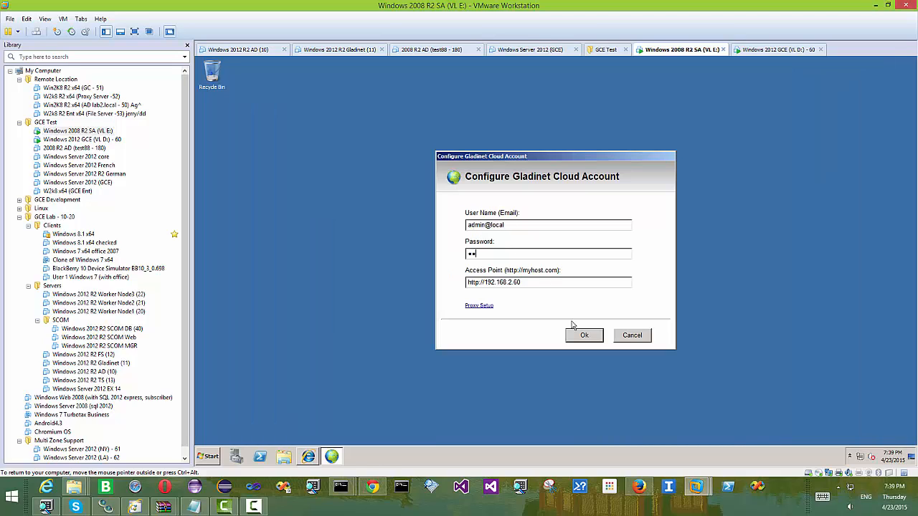
pyautogui.click(581, 334)
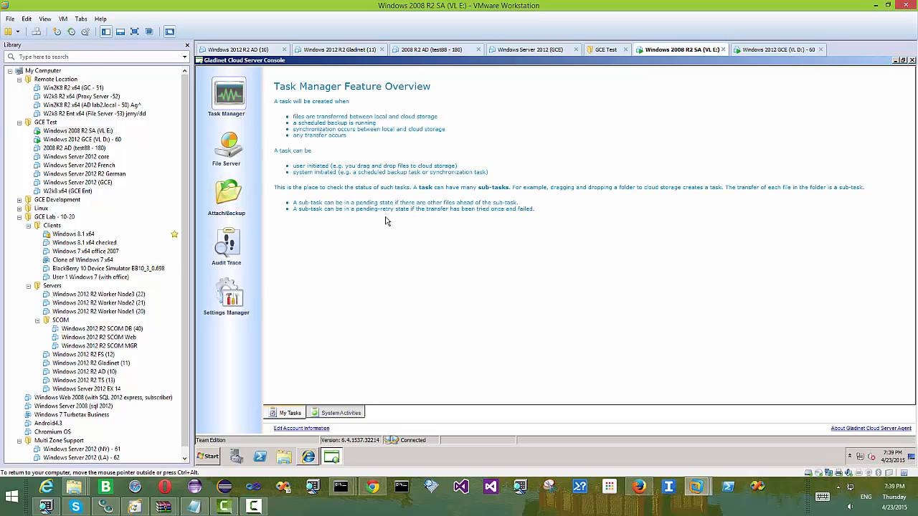
# - Create a new folder named TestFolder1 on Local Disk (C:)
pyautogui.click(285, 458)
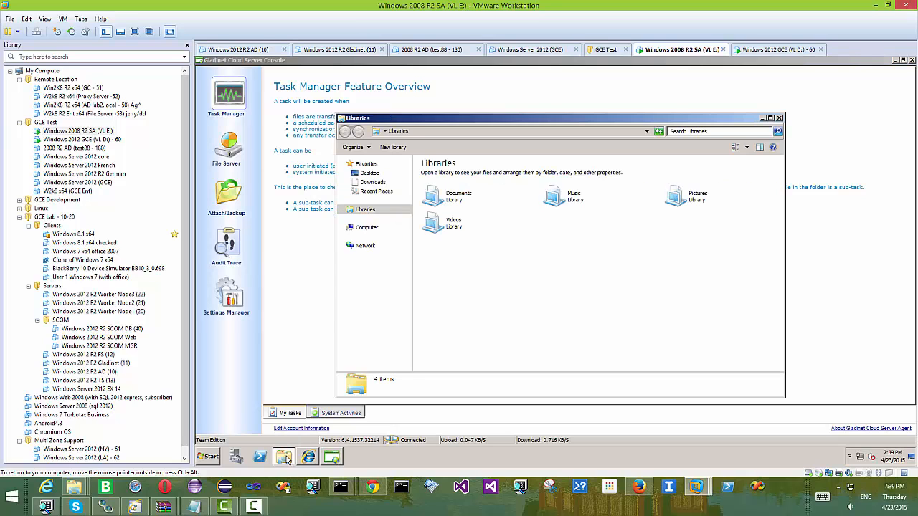
pyautogui.click(355, 265)
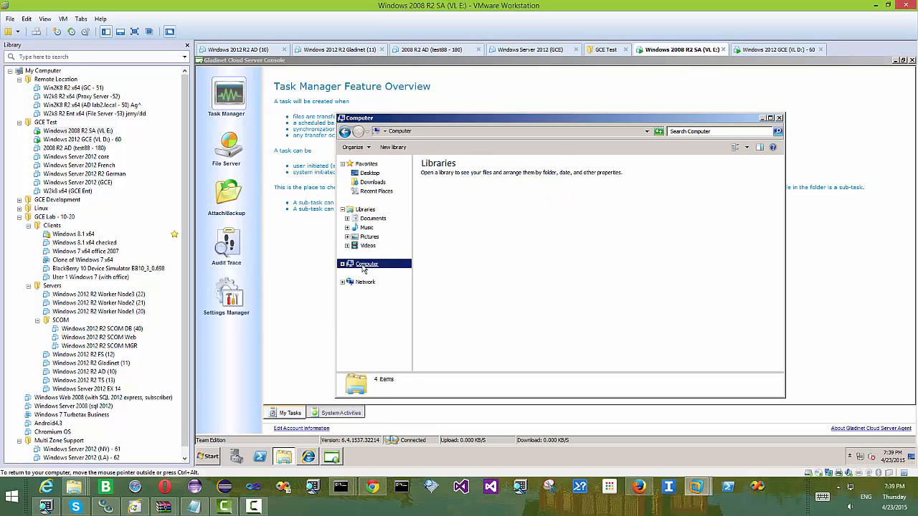
pyautogui.doubleClick(477, 180)
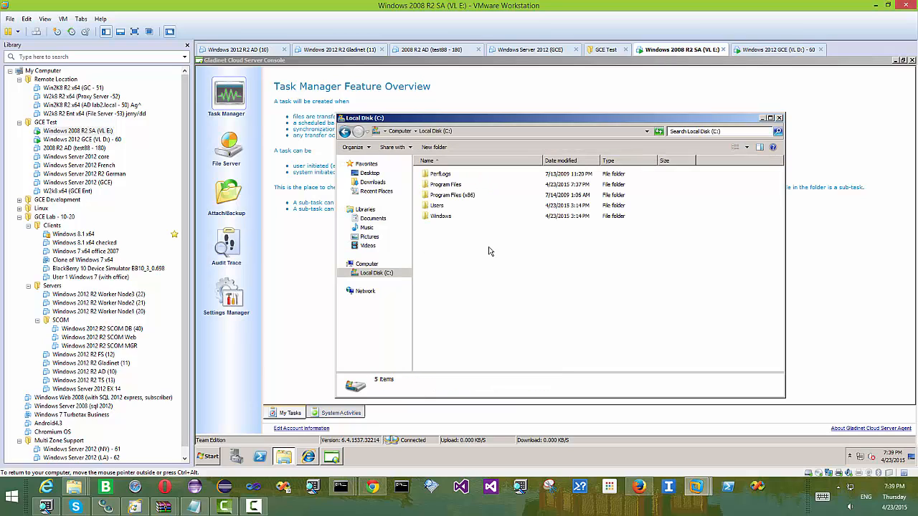
pyautogui.rightClick(471, 245)
pyautogui.moveTo(511, 316)
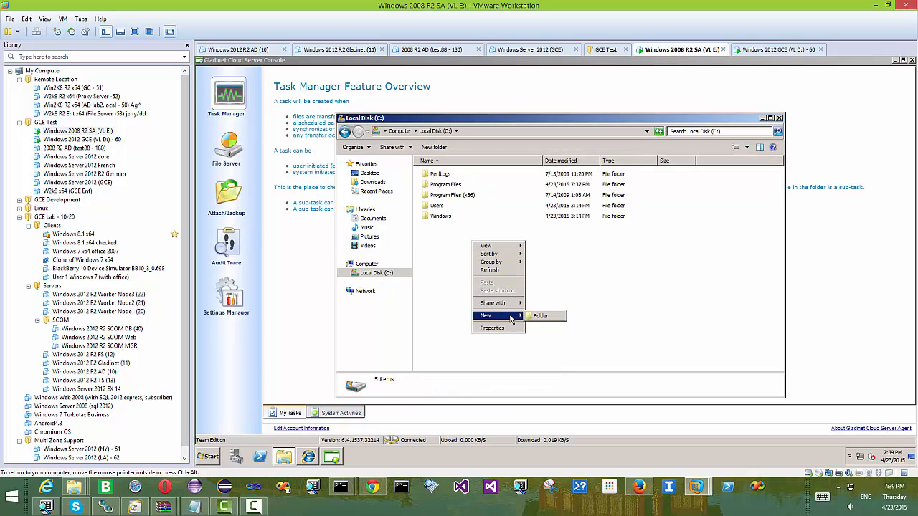
pyautogui.click(541, 317)
pyautogui.write('Ti')
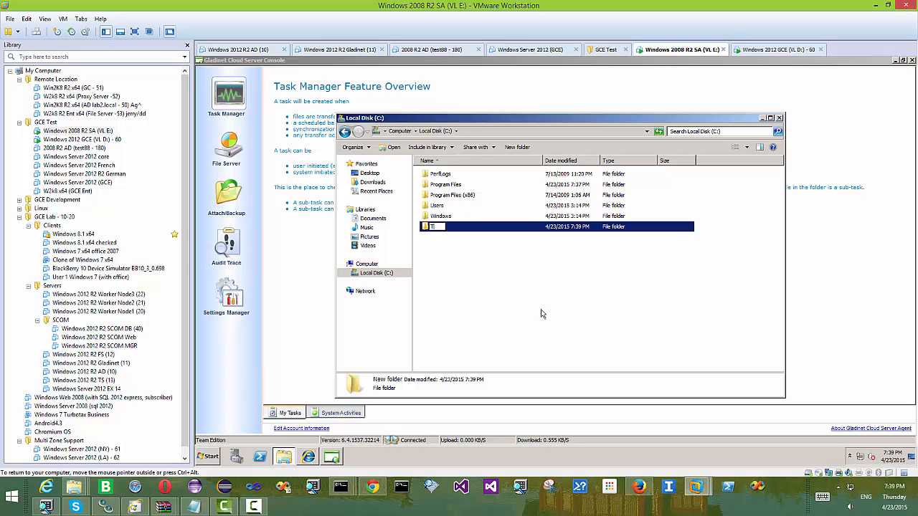
pyautogui.write('stFolder1')
pyautogui.press('Return')
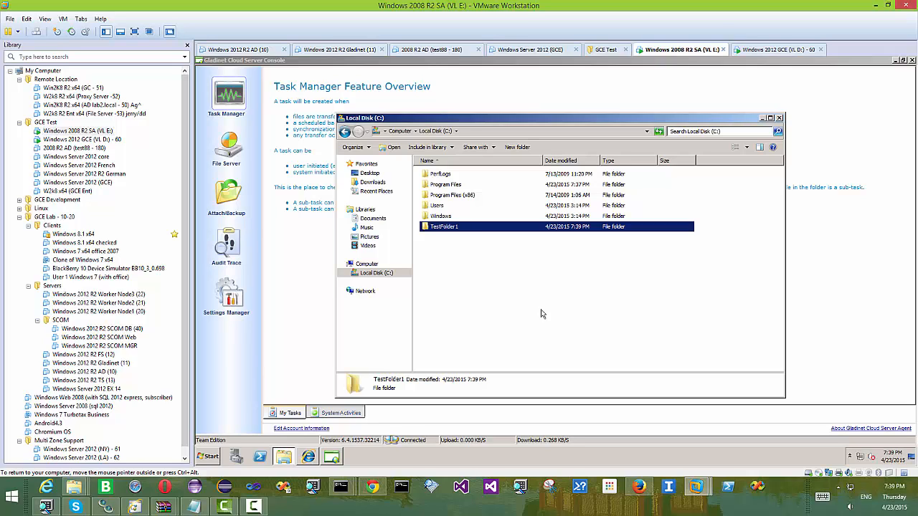
# - Inside TestFolder1, create a new rich text document named testfile1
pyautogui.doubleClick(498, 227)
pyautogui.rightClick(509, 231)
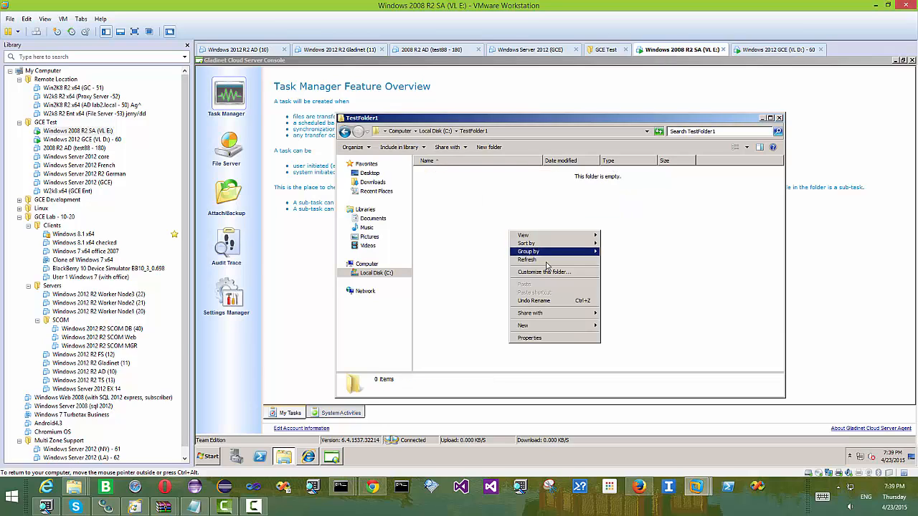
pyautogui.moveTo(585, 327)
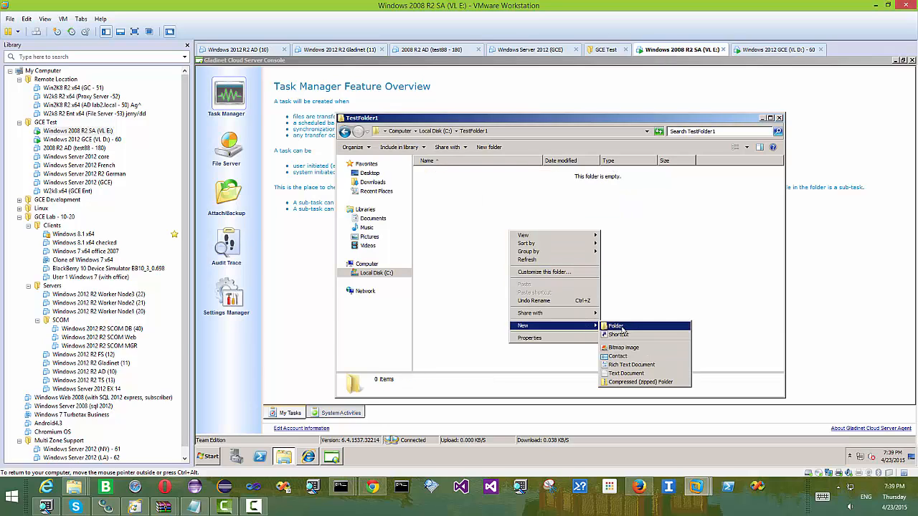
pyautogui.click(633, 364)
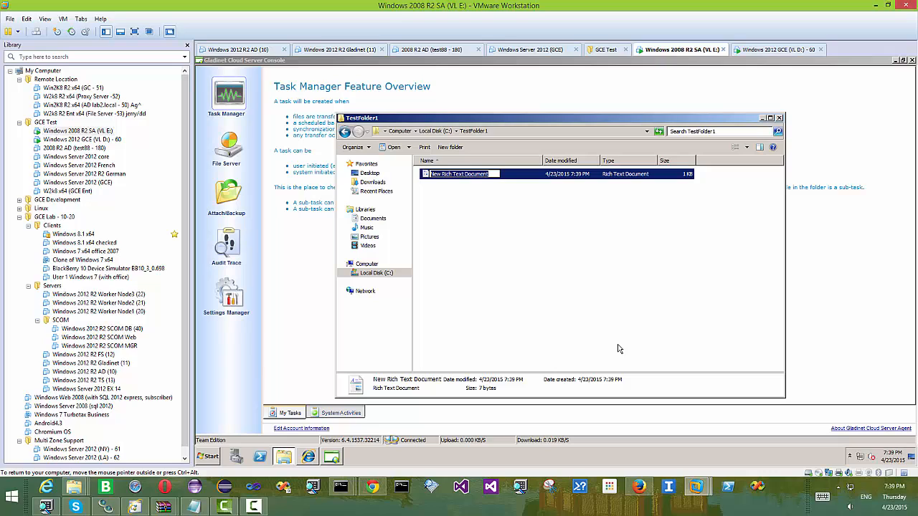
pyautogui.write('testfile1.')
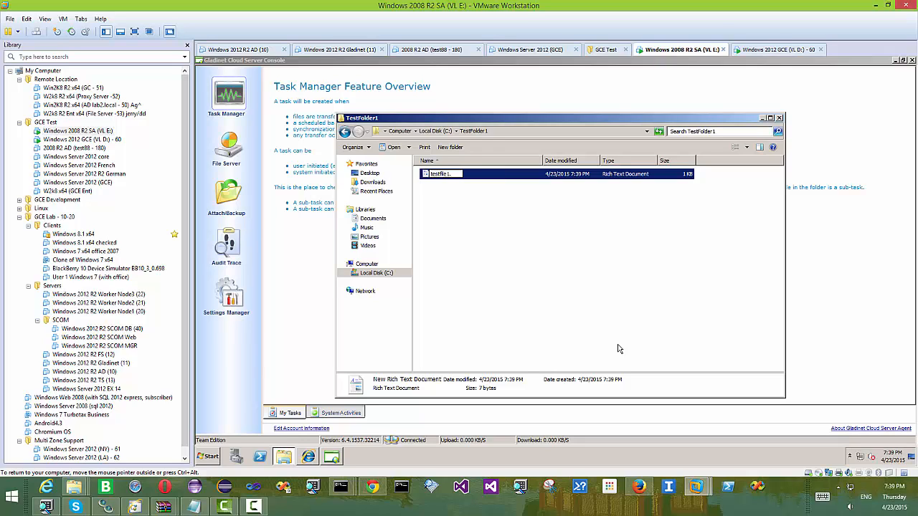
pyautogui.press('Return')
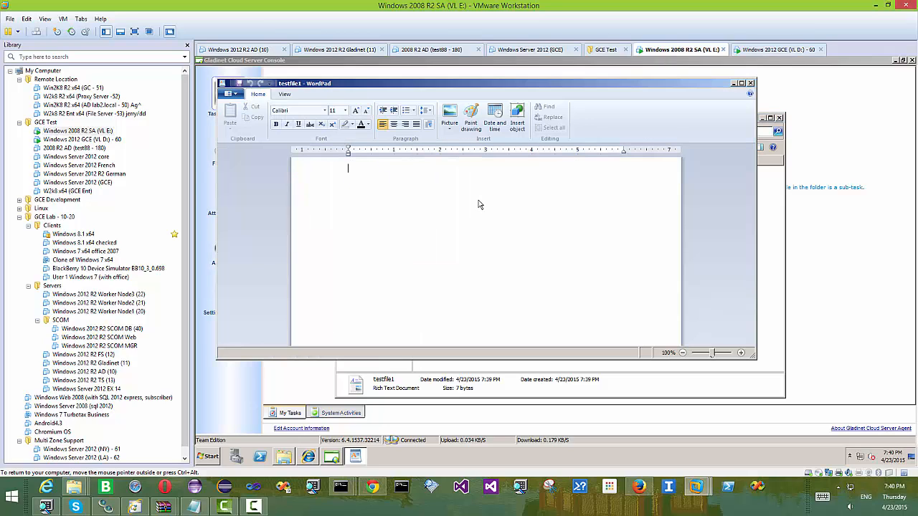
# - Write Hello World in testfile1, save it, and close the TestFolder1 window
pyautogui.write('Hello World')
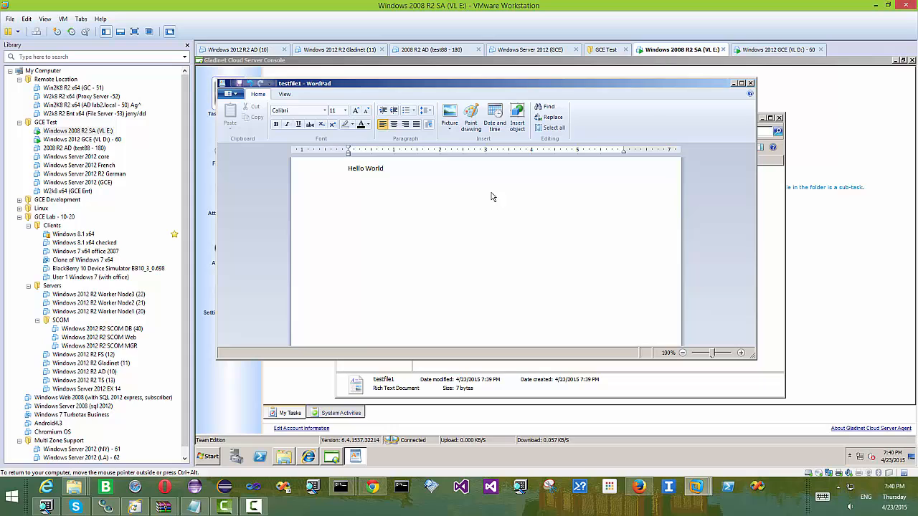
pyautogui.click(750, 83)
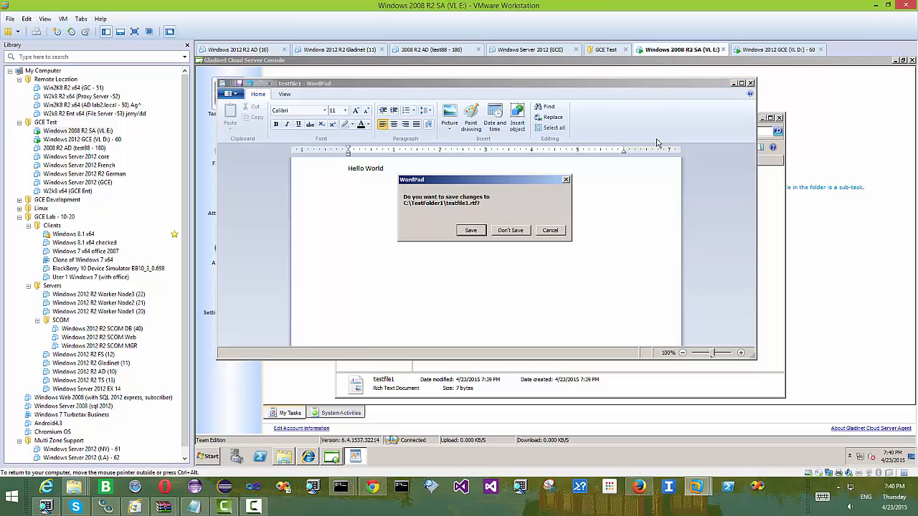
pyautogui.click(470, 229)
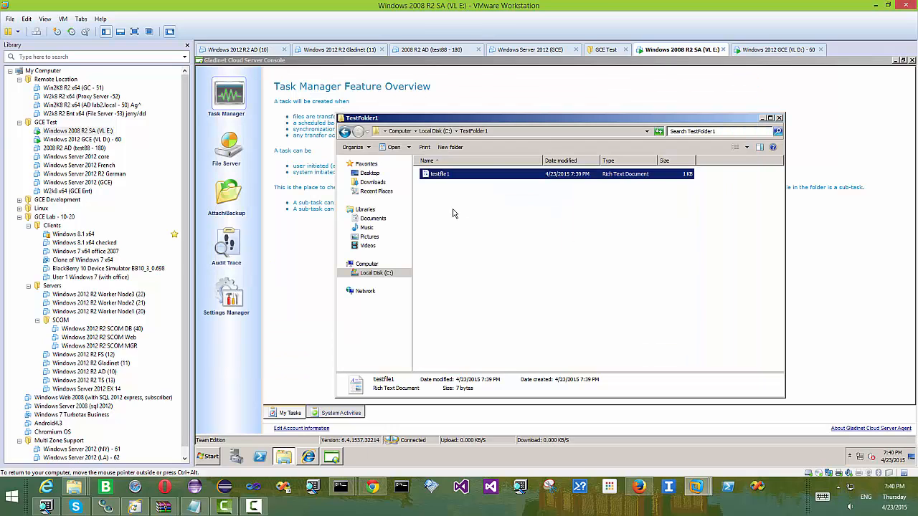
pyautogui.click(779, 117)
# - Attach C:\TestFolder1 for cloud backup under the name TestFolder1
pyautogui.click(228, 198)
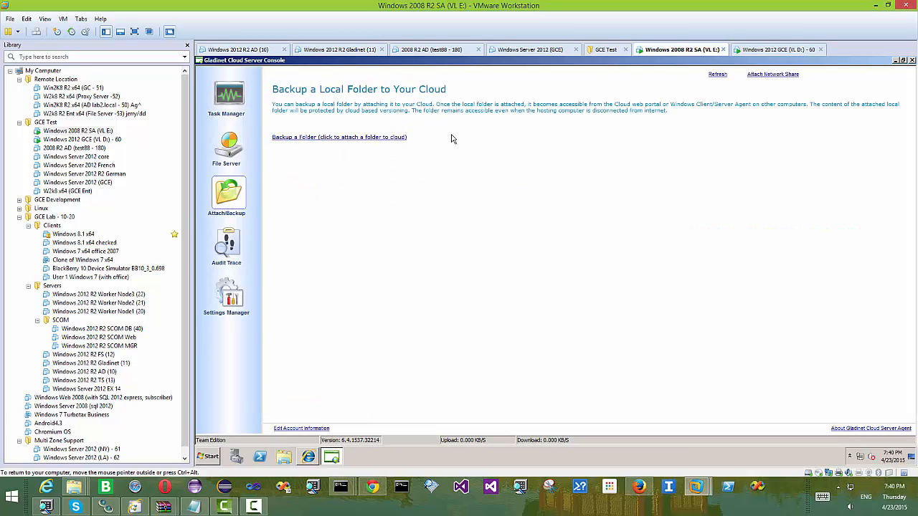
pyautogui.click(345, 138)
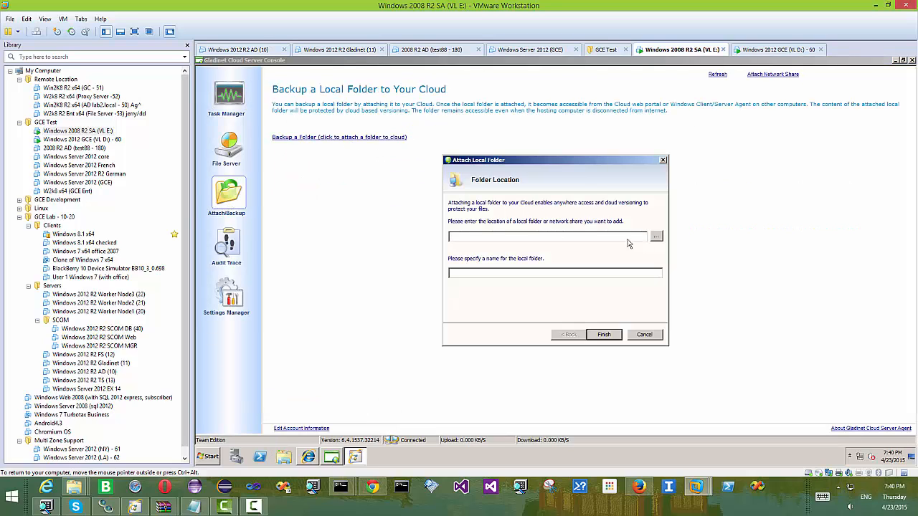
pyautogui.click(664, 242)
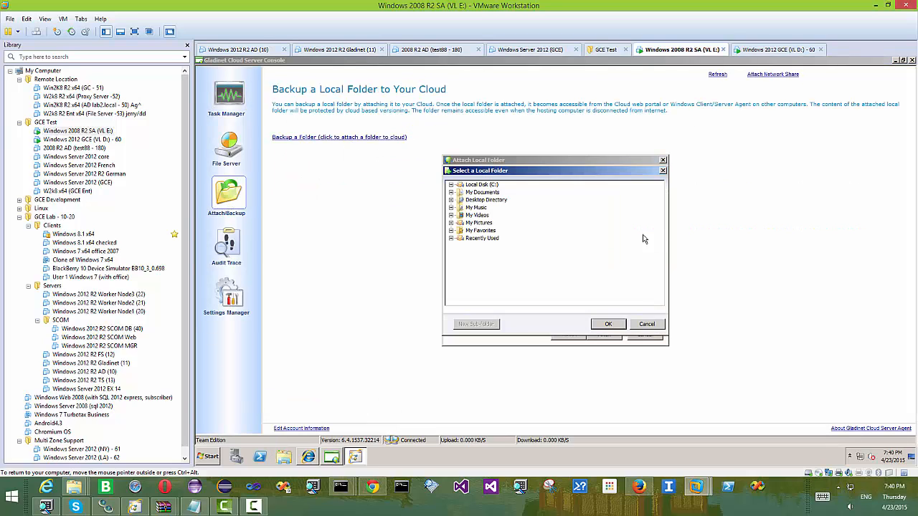
pyautogui.doubleClick(488, 185)
pyautogui.click(486, 216)
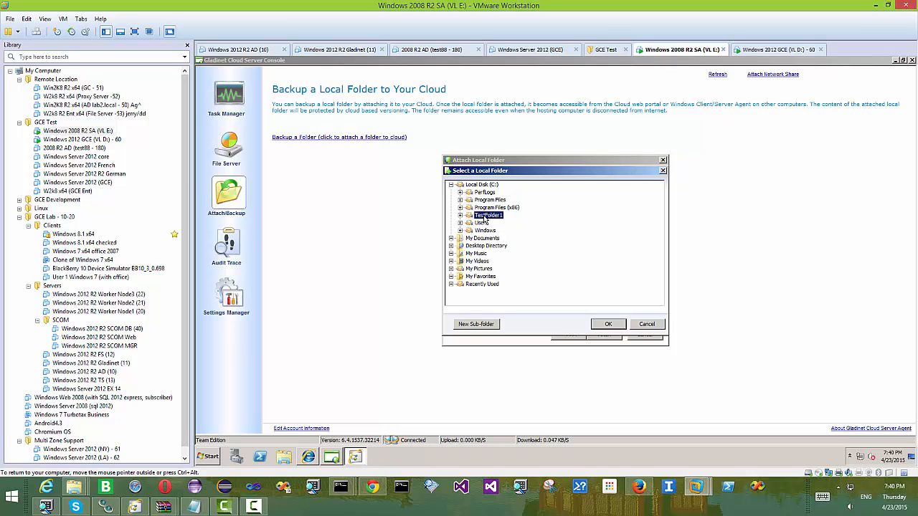
pyautogui.click(607, 323)
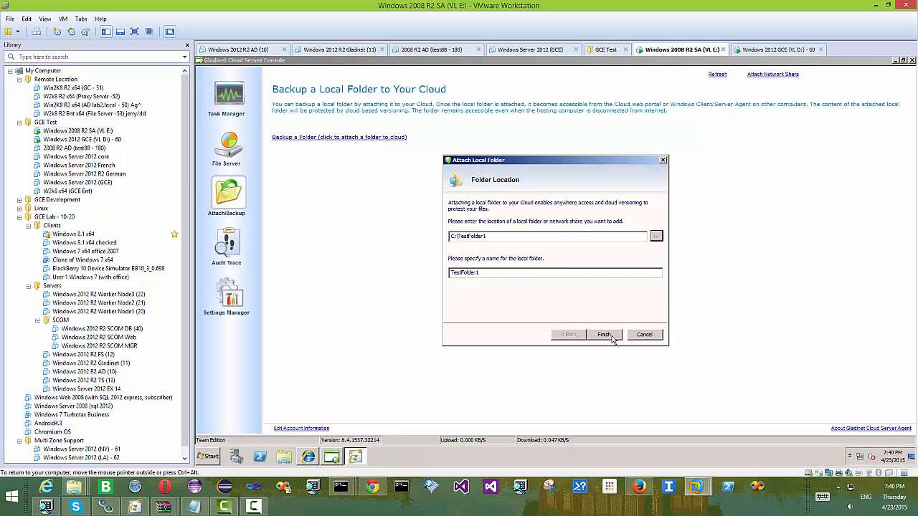
pyautogui.click(608, 336)
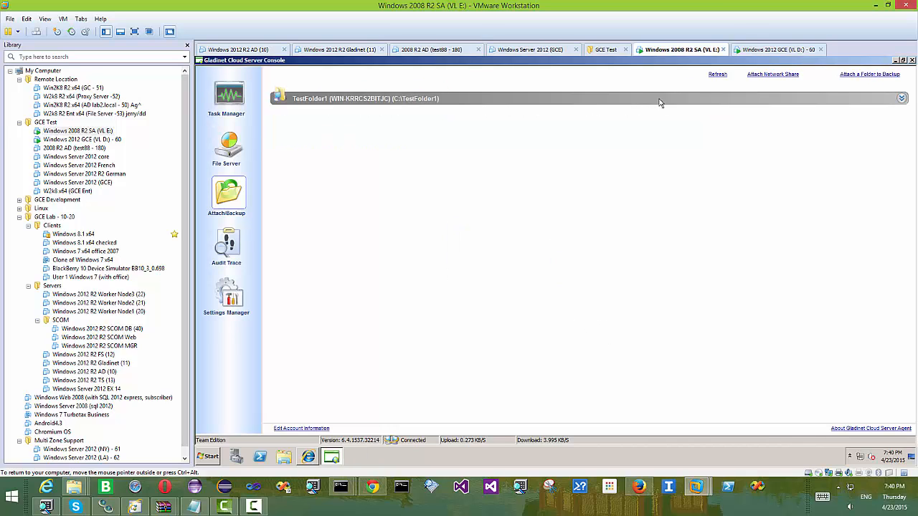
# - Load the Gladinet portal at 192.168.2.60 in the web browser
pyautogui.click(377, 482)
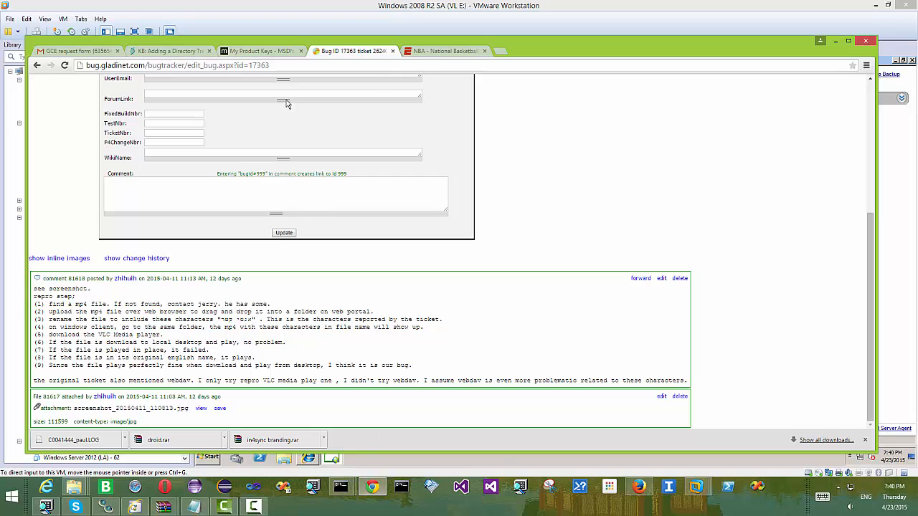
pyautogui.click(473, 69)
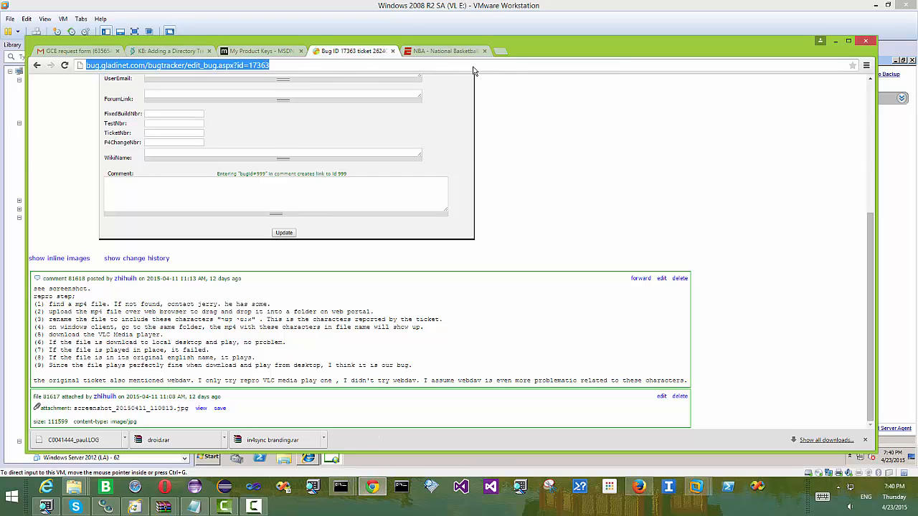
pyautogui.write('192.1')
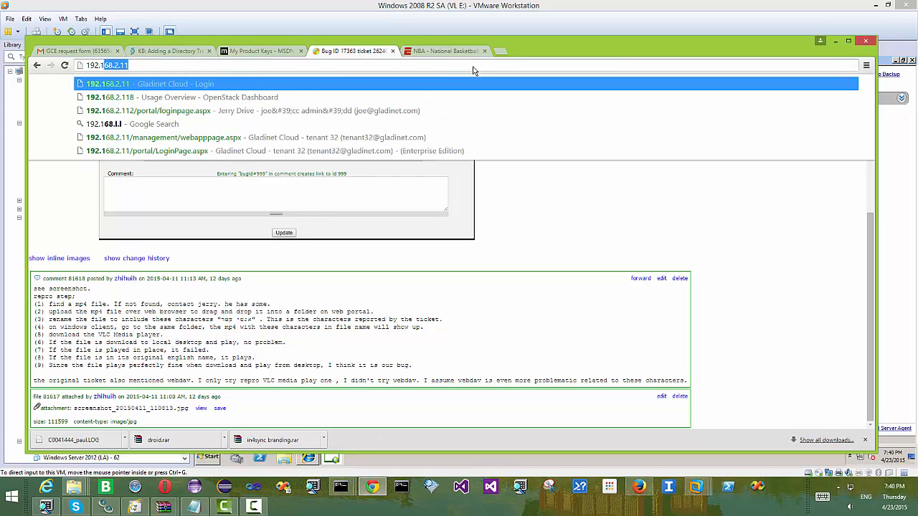
pyautogui.write('68.2.60')
pyautogui.press('Return')
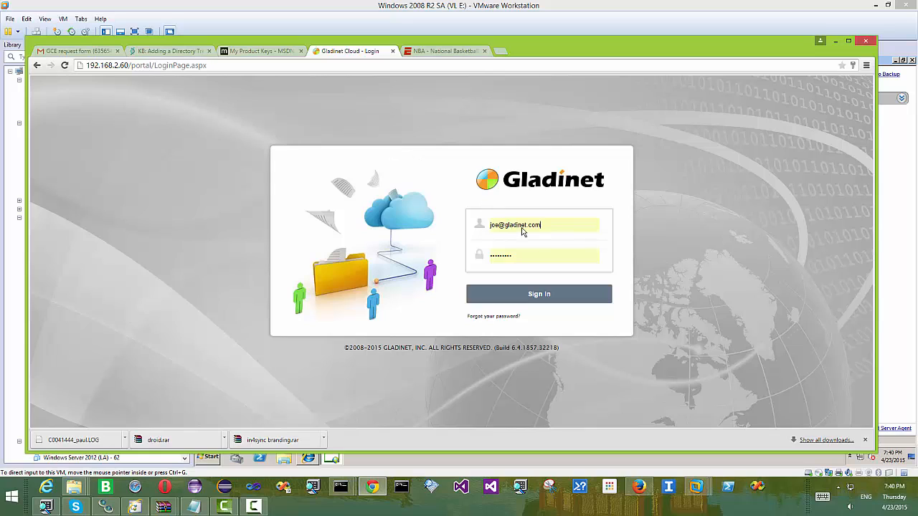
# - Sign in to the portal with the administrator login, declining to save the password
pyautogui.moveTo(545, 230); pyautogui.dragTo(402, 216)
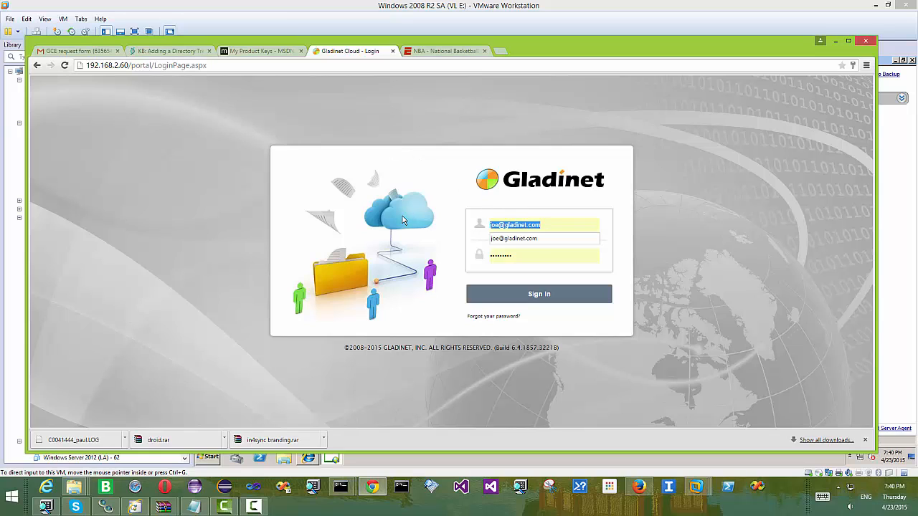
pyautogui.write('admin@local')
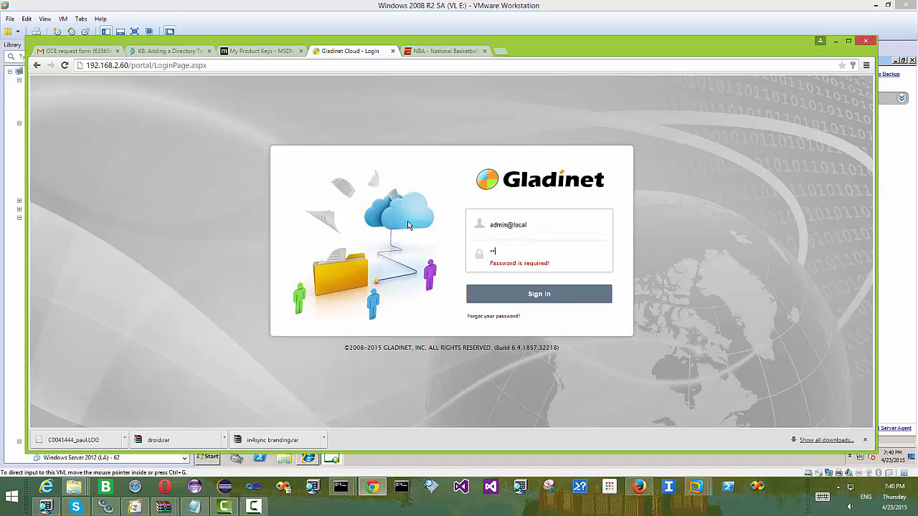
pyautogui.click(563, 297)
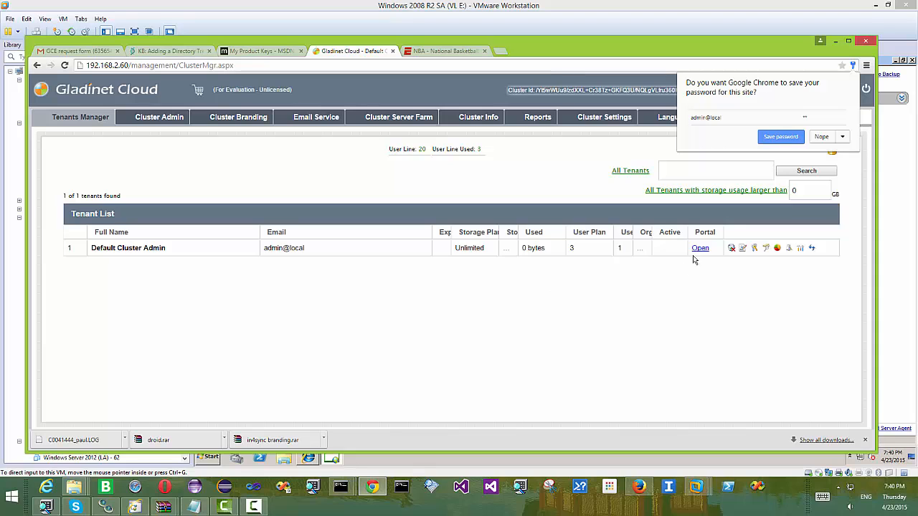
pyautogui.click(780, 137)
# - Open the administrator tenant's web portal and browse into TestFolder1 to find testfile1.rtf
pyautogui.click(699, 248)
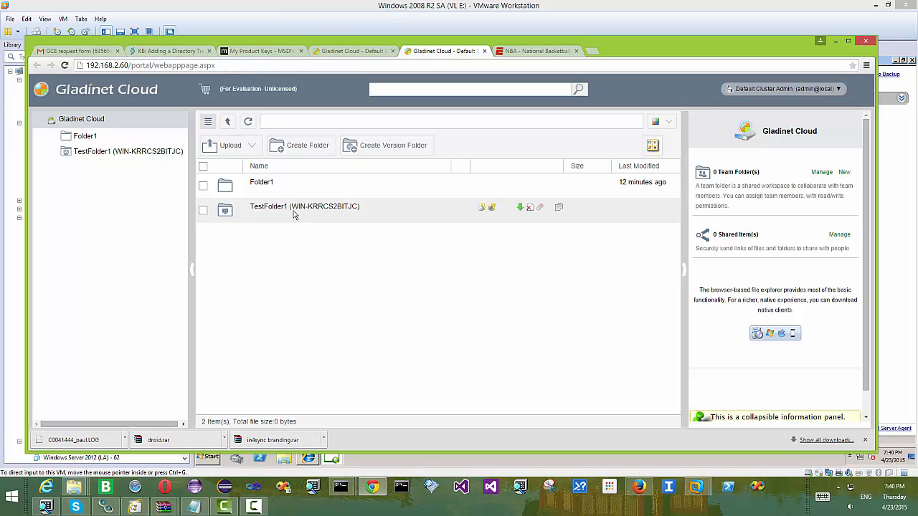
pyautogui.click(293, 209)
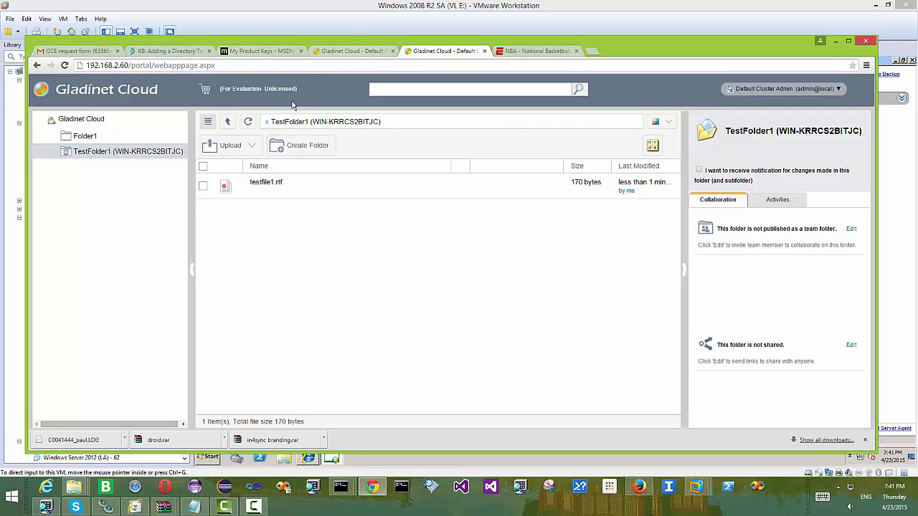
pyautogui.click(255, 508)
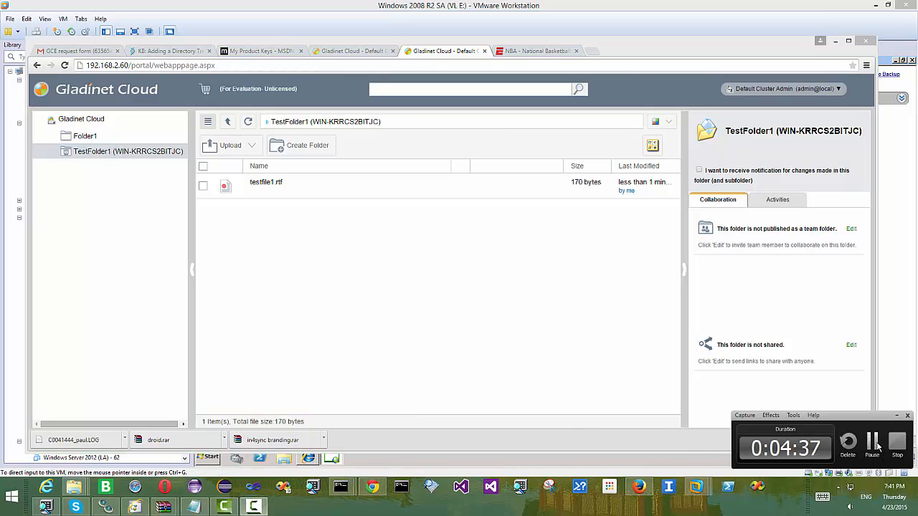